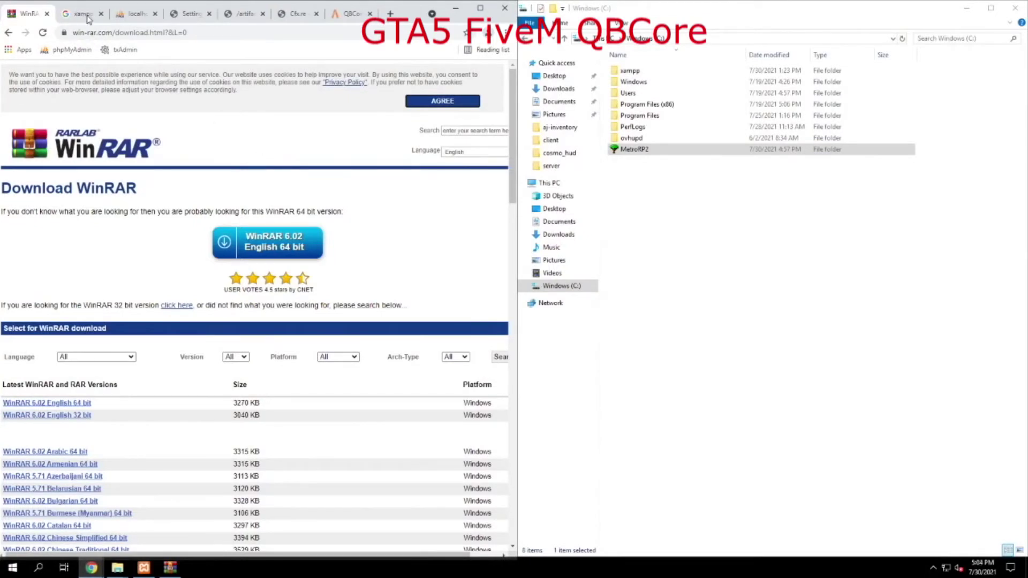
Switch to the Google results for 'xampp download'
click(88, 20)
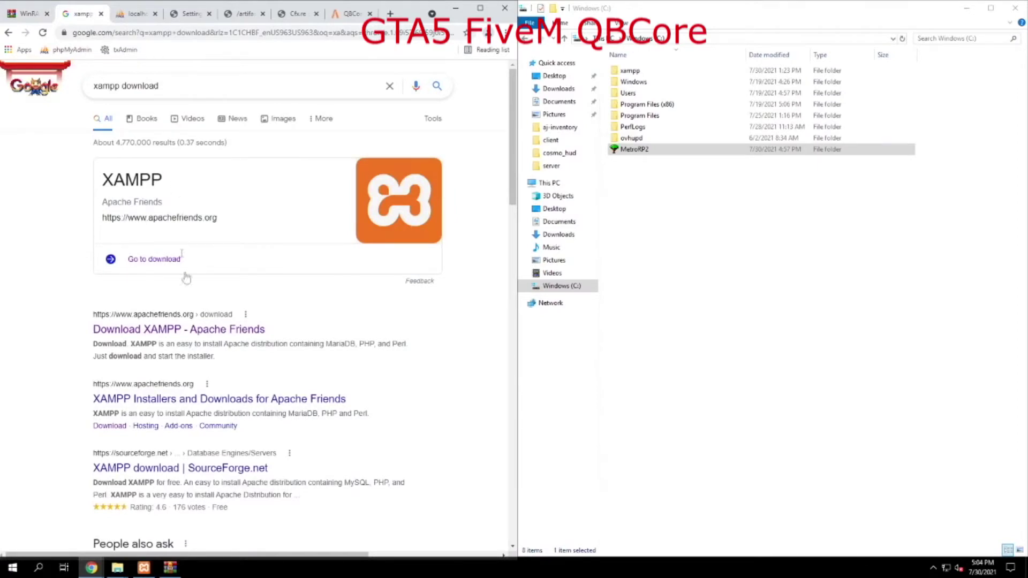
Bring up the XAMPP Control Panel with Apache and MySQL running on ports 80/443 and 3306
click(144, 568)
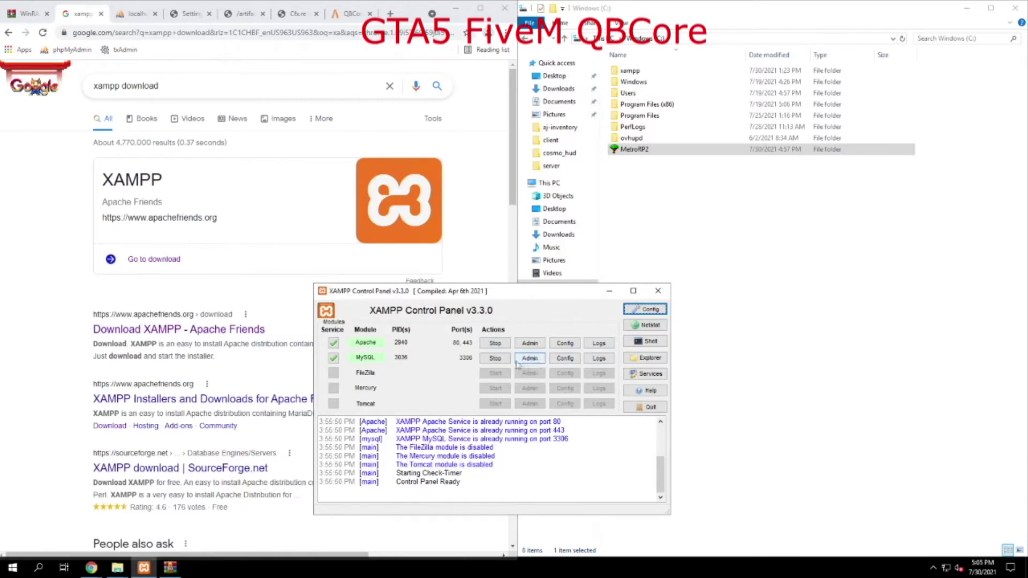
Create an empty database named metrorp2 in local phpMyAdmin, then return to the FiveM setup guide
click(128, 16)
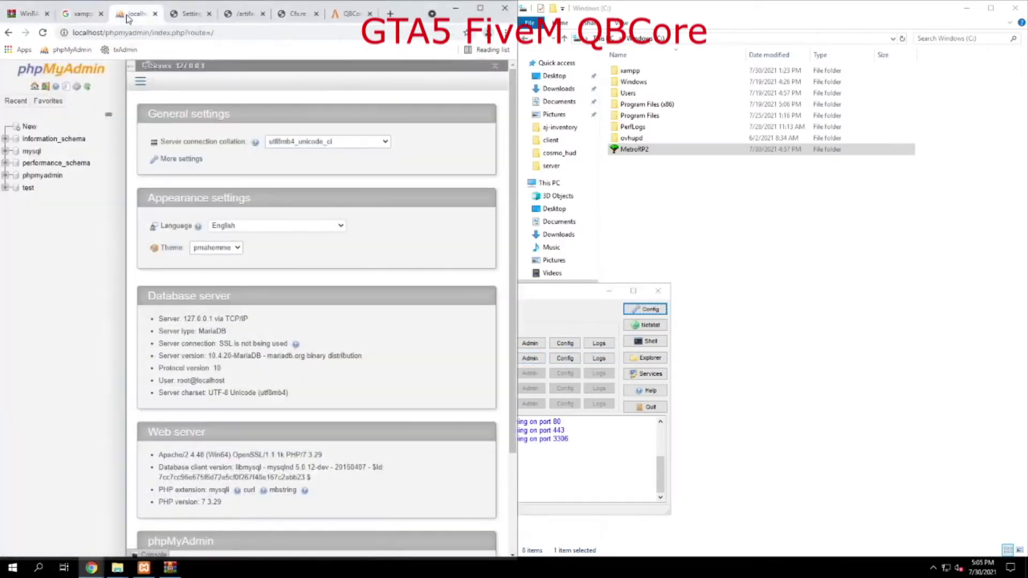
click(141, 82)
click(156, 100)
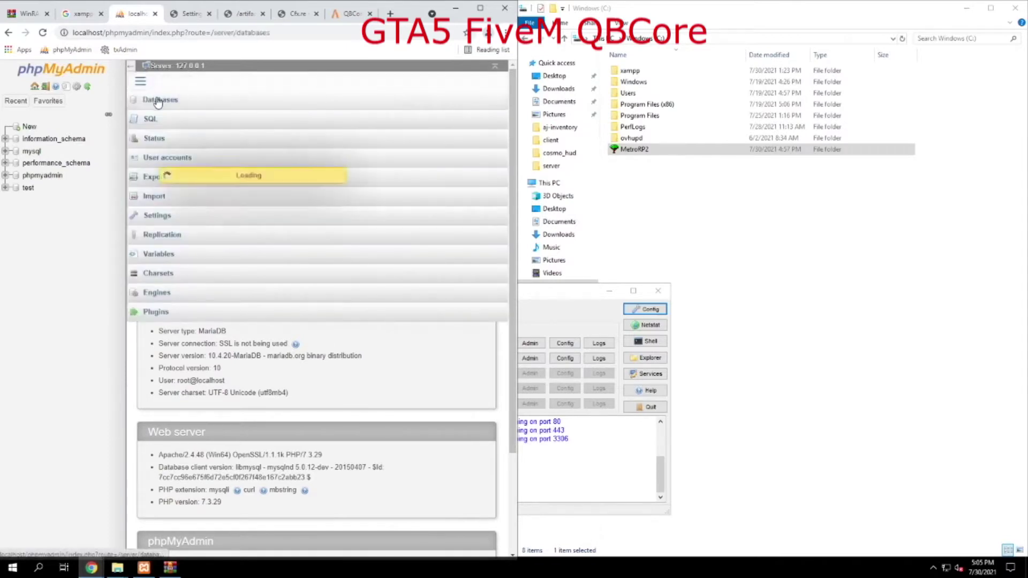
click(205, 154)
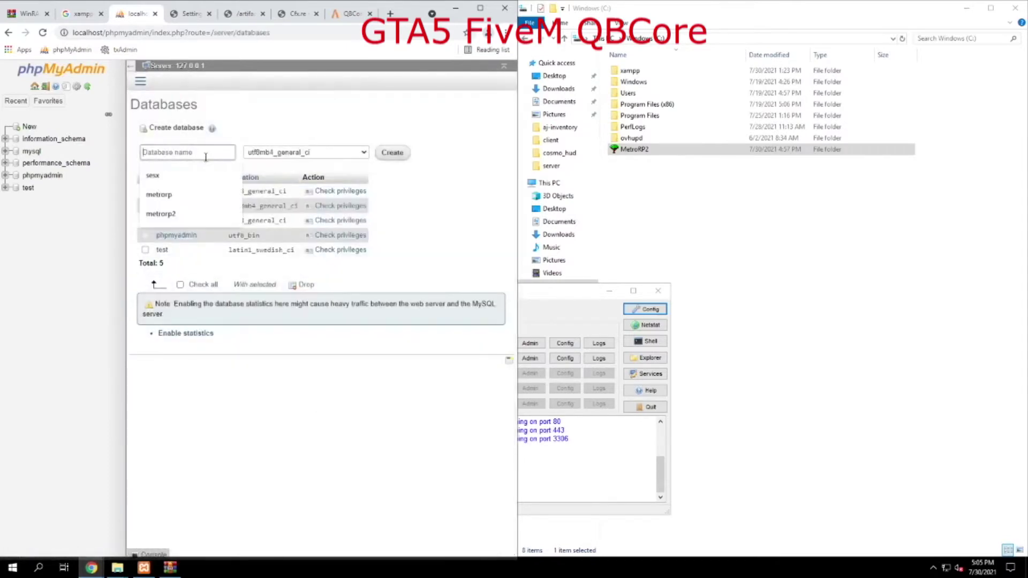
text(metro)
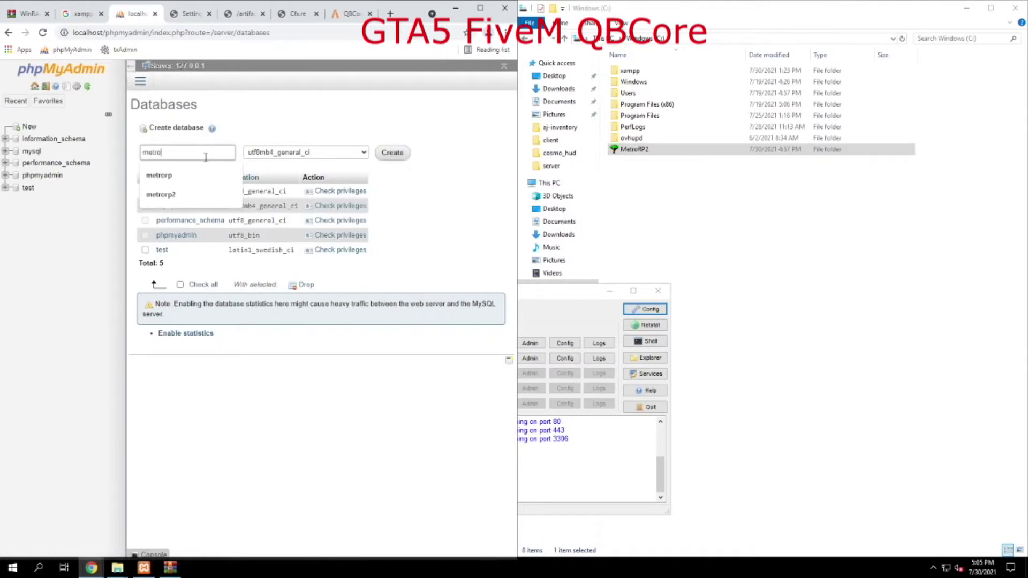
text(rp2)
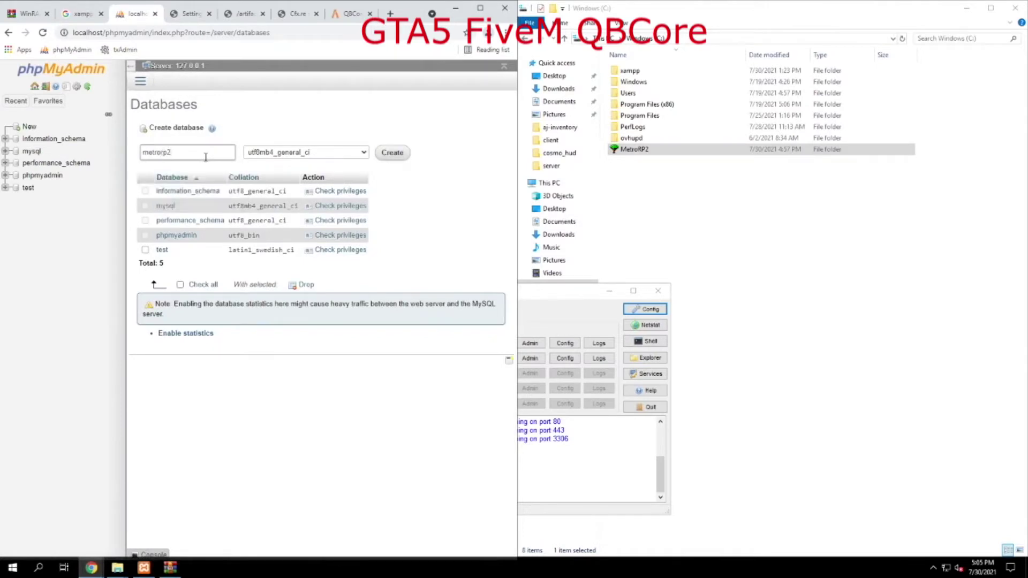
click(395, 154)
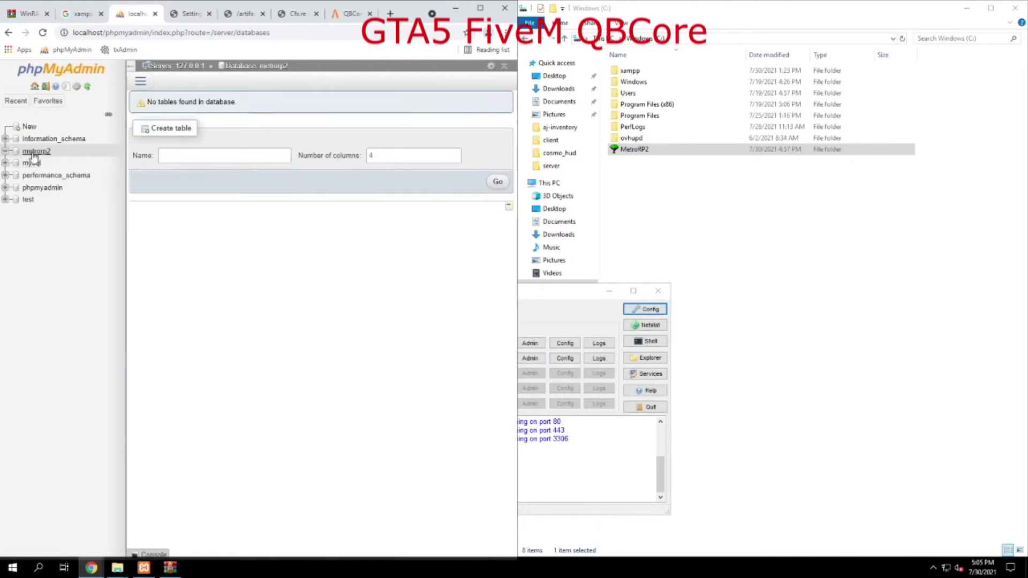
click(192, 15)
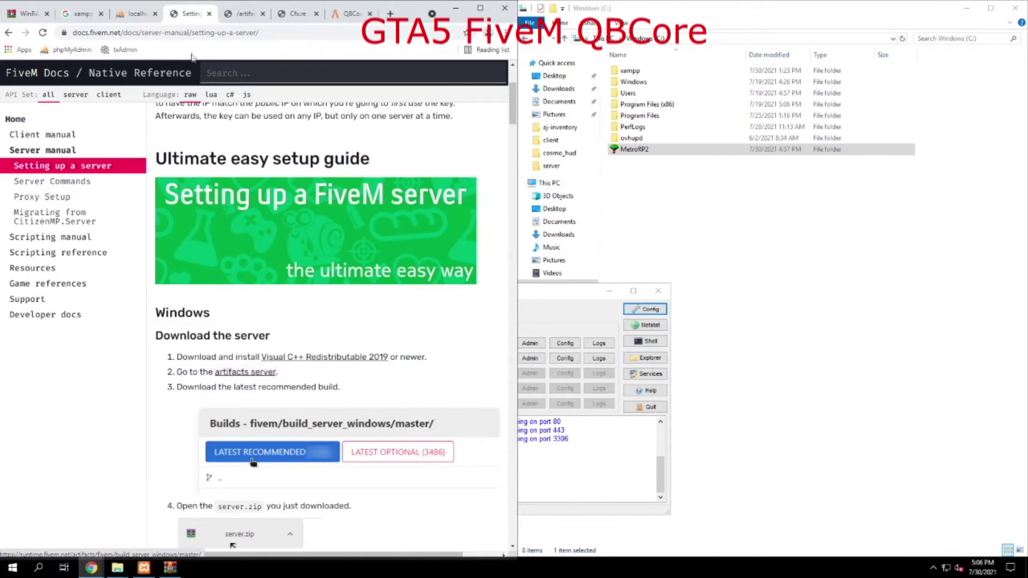
Show the Windows server builds list and open the empty MetroRP2 folder in File Explorer
click(239, 15)
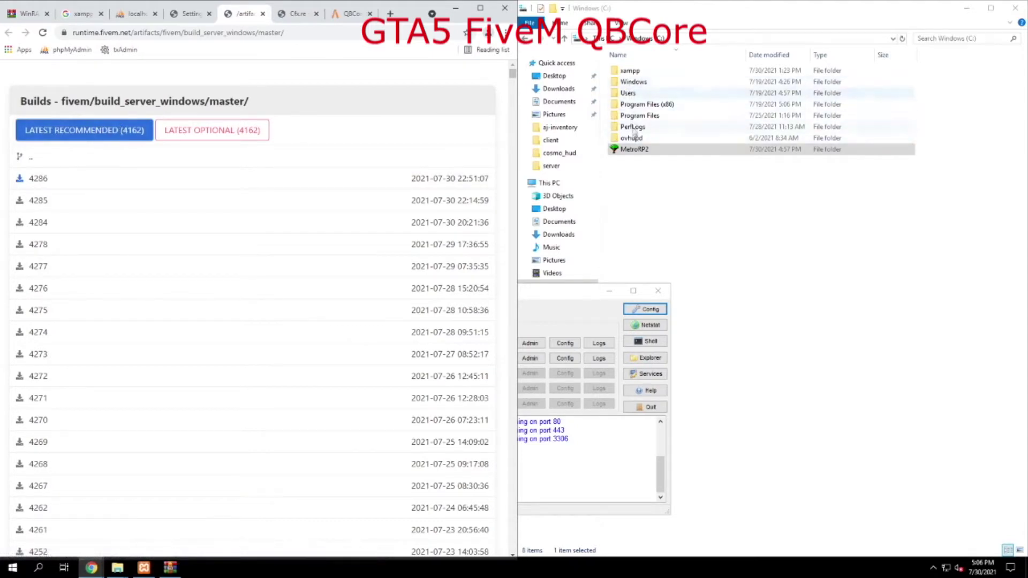
click(637, 152)
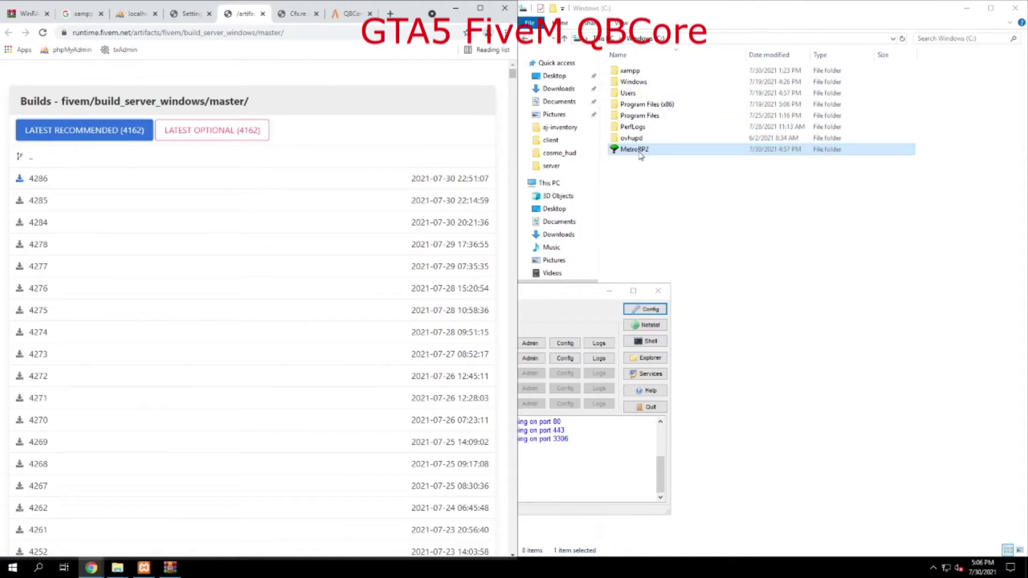
double_click(638, 150)
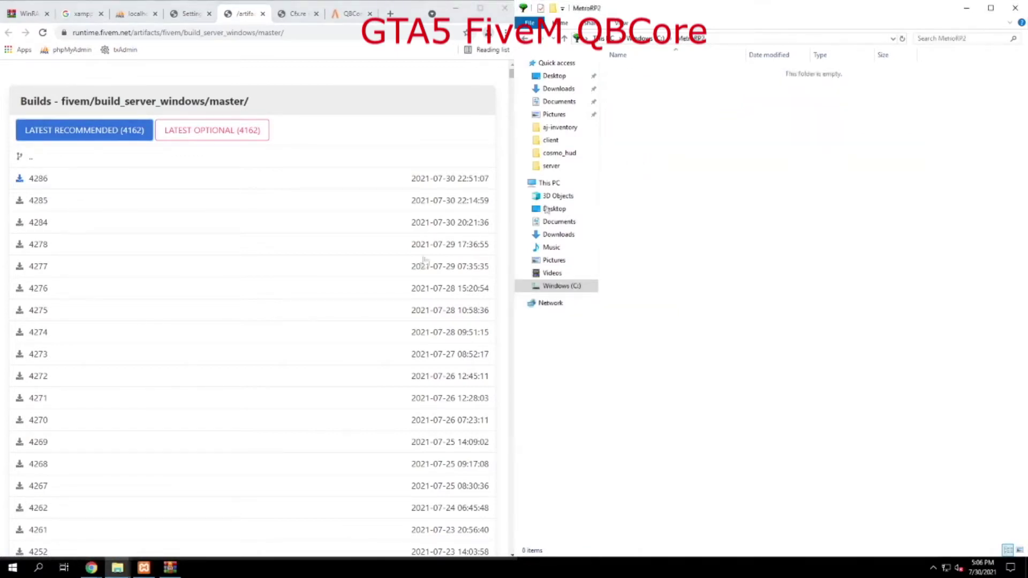
Extract all contents of server.7z into the MetroRP2 folder and close the archive
click(172, 568)
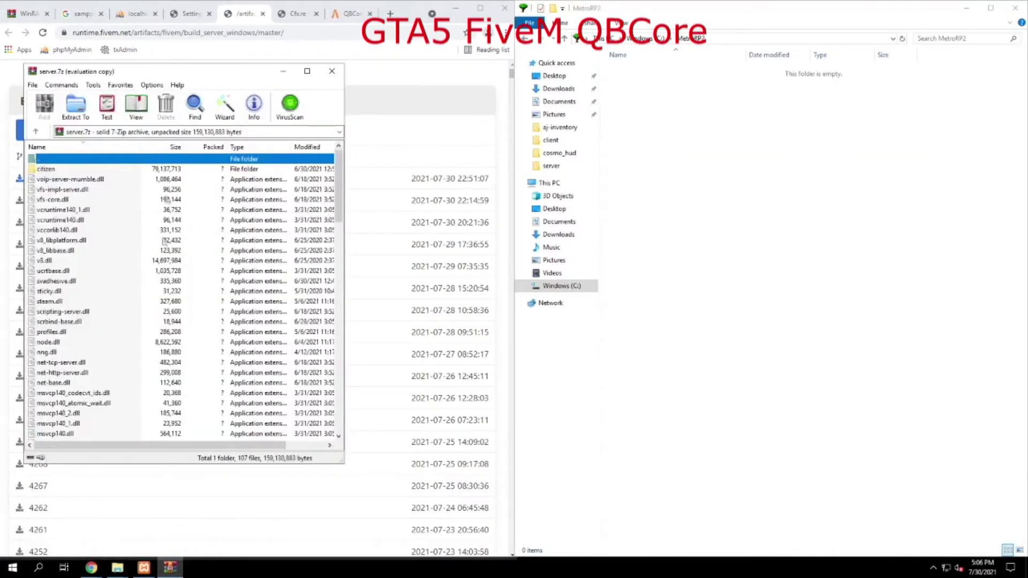
click(119, 169)
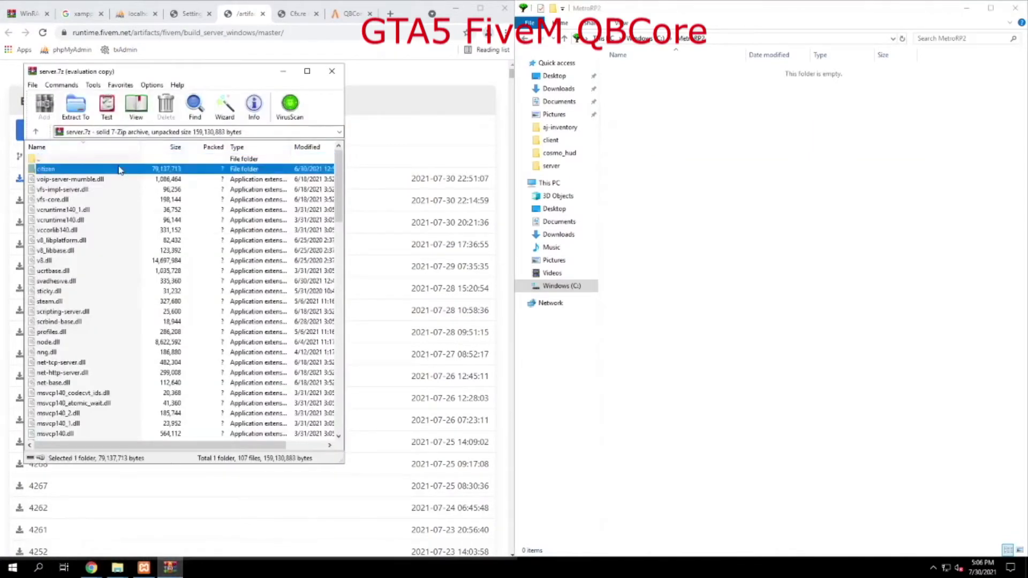
scroll(123, 177, down, 20)
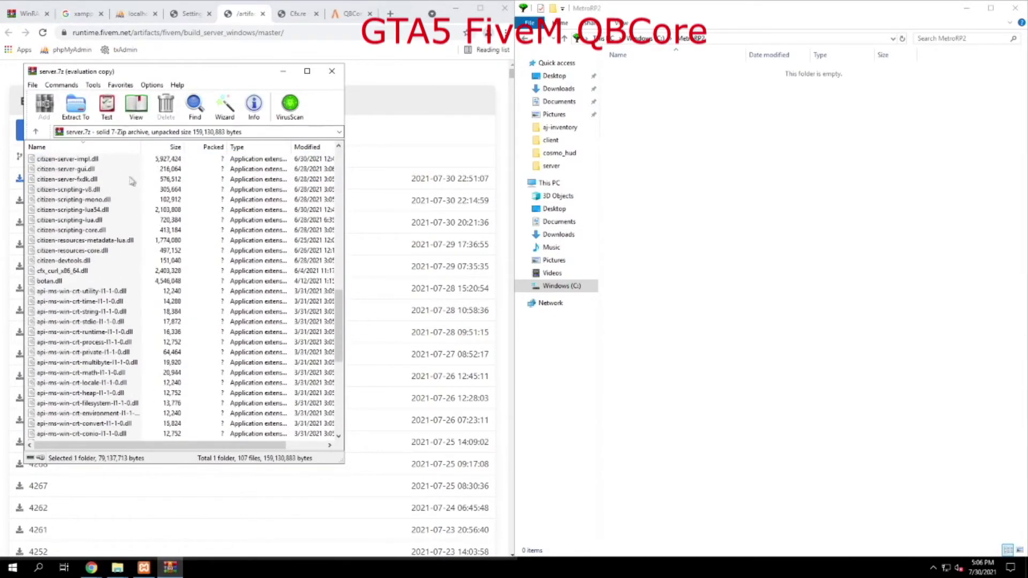
scroll(132, 182, down, 1)
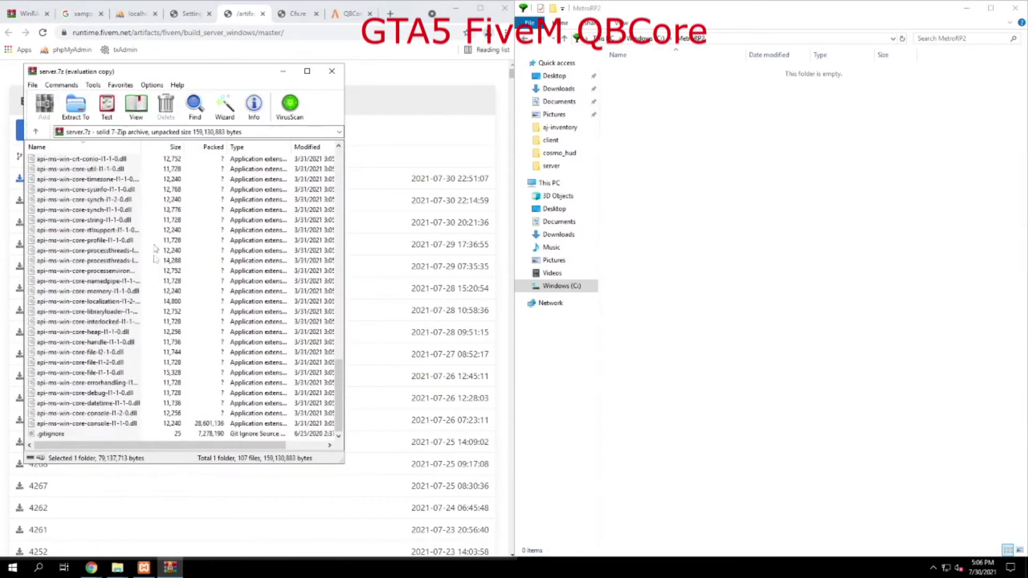
shift+click(57, 436)
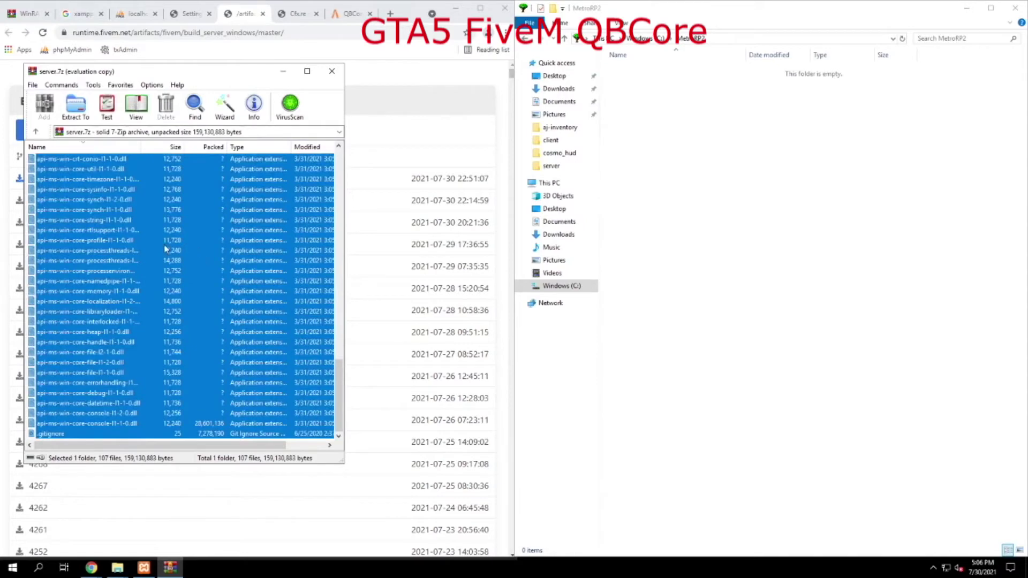
drag(164, 246, 825, 217)
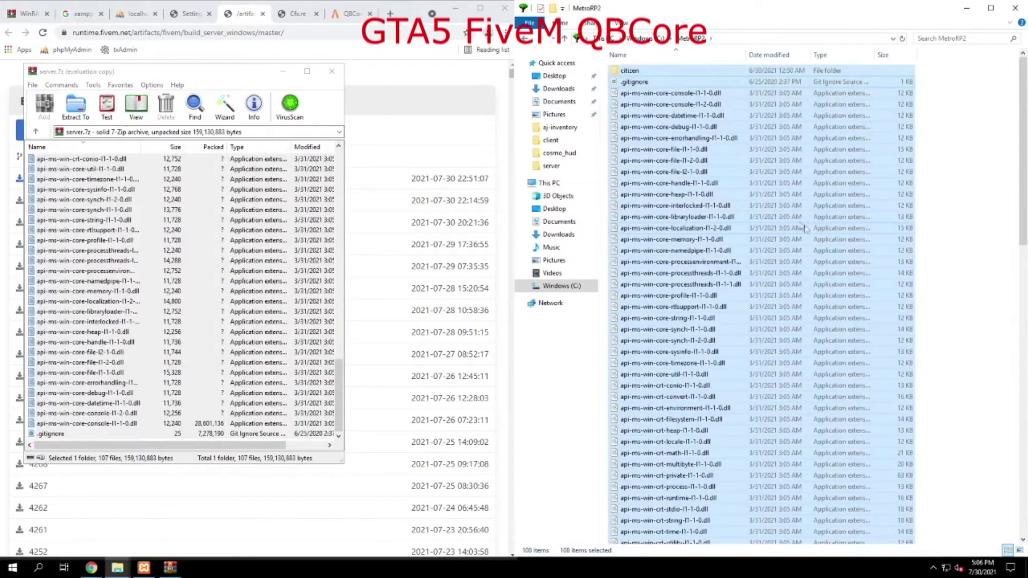
click(332, 74)
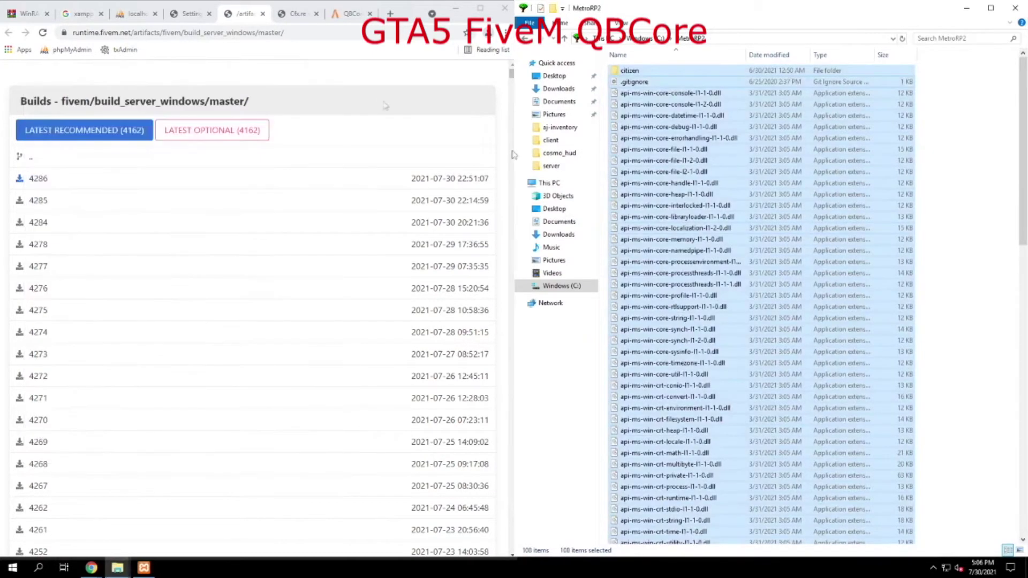
Launch FXServer.exe from the MetroRP2 folder
click(993, 238)
scroll(760, 247, down, 12)
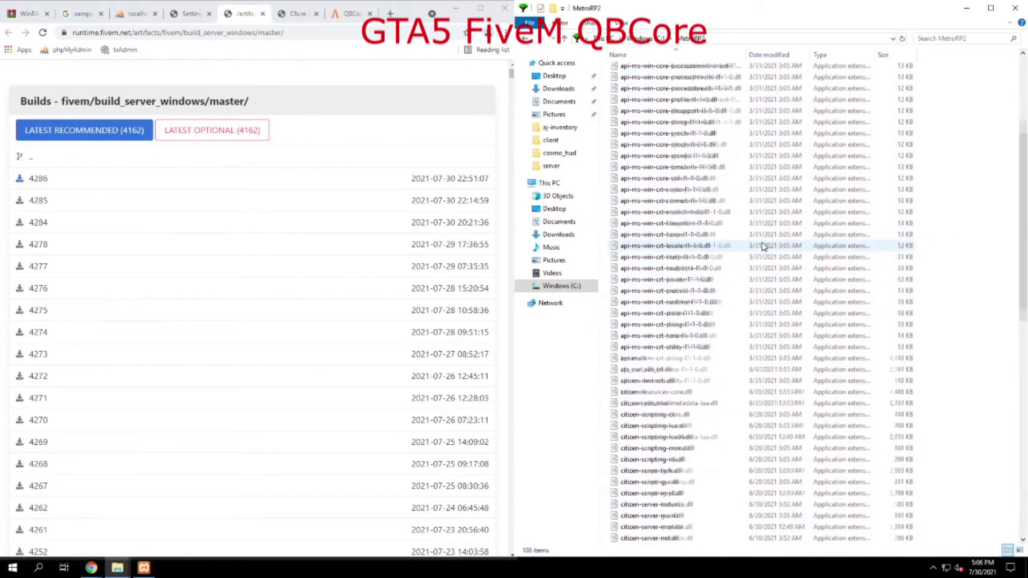
scroll(760, 248, down, 3)
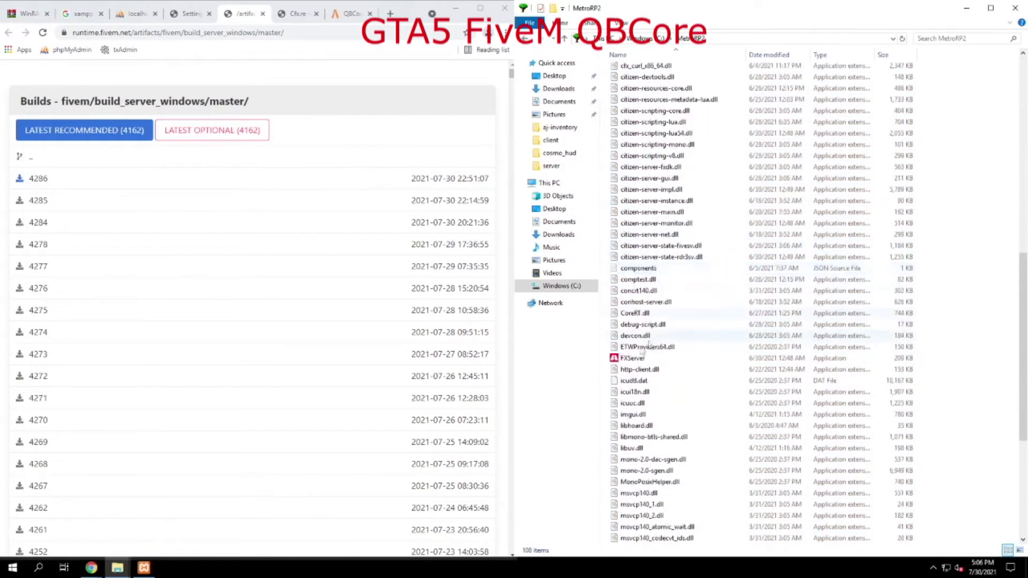
double_click(631, 359)
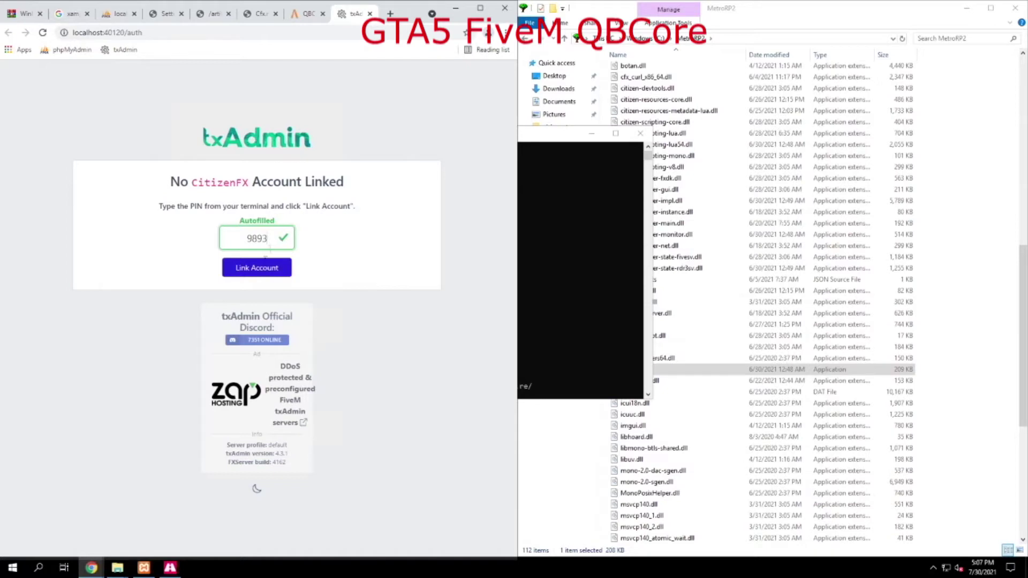
Link the Cfx.re account using the autofilled PIN and save a confirmed backup password
click(264, 273)
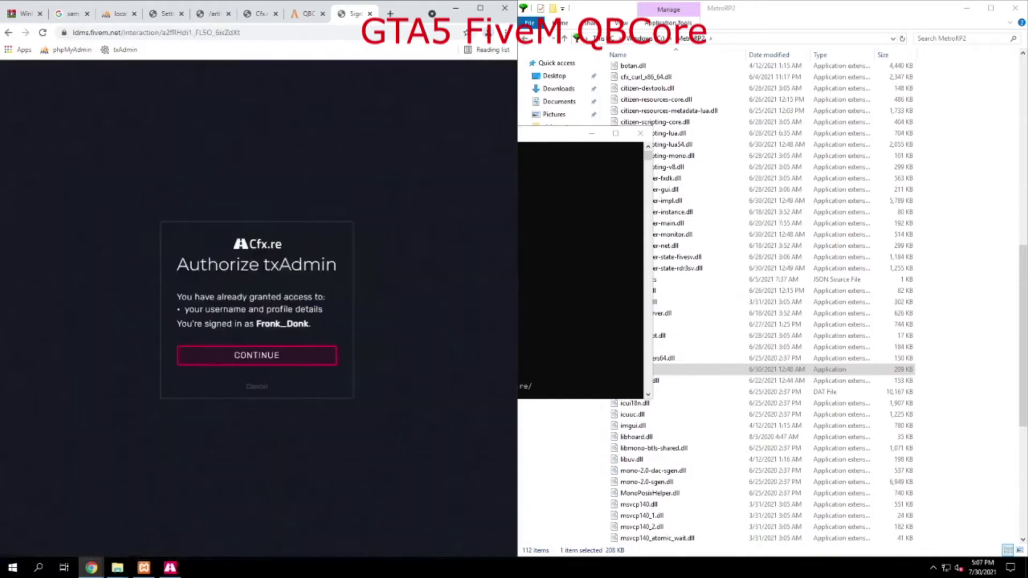
click(267, 355)
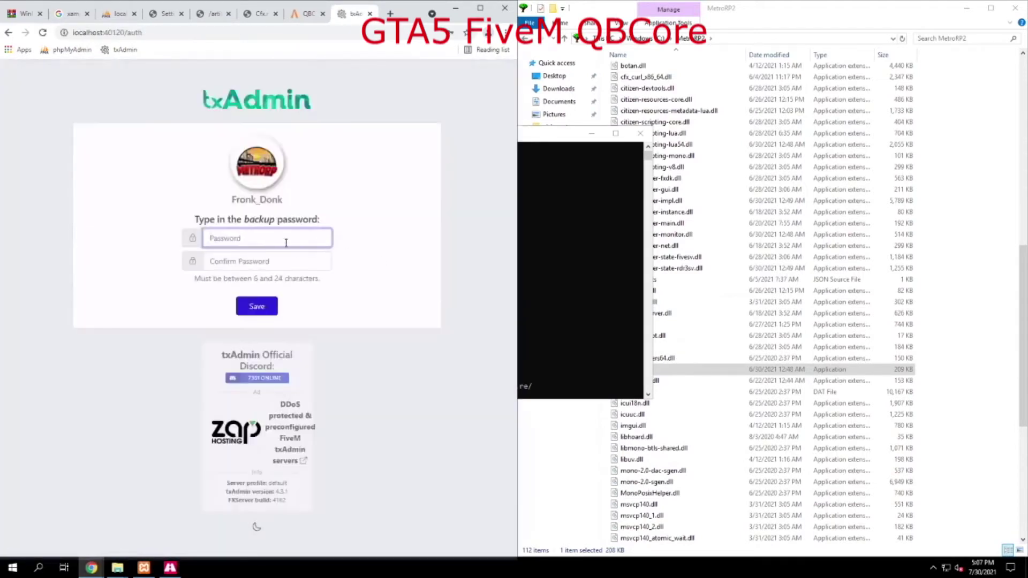
click(285, 241)
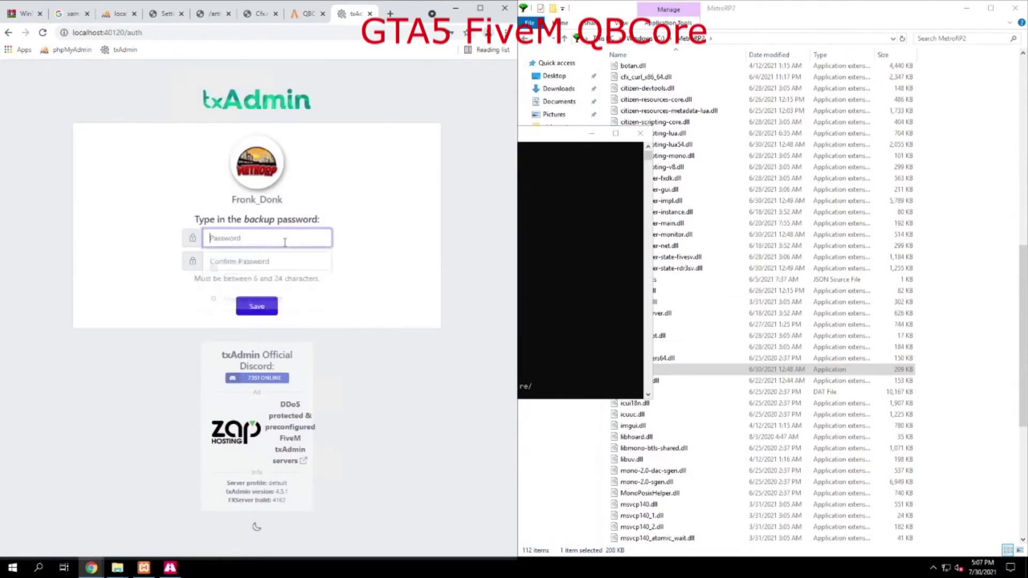
text(******)
key(Tab)
text(******)
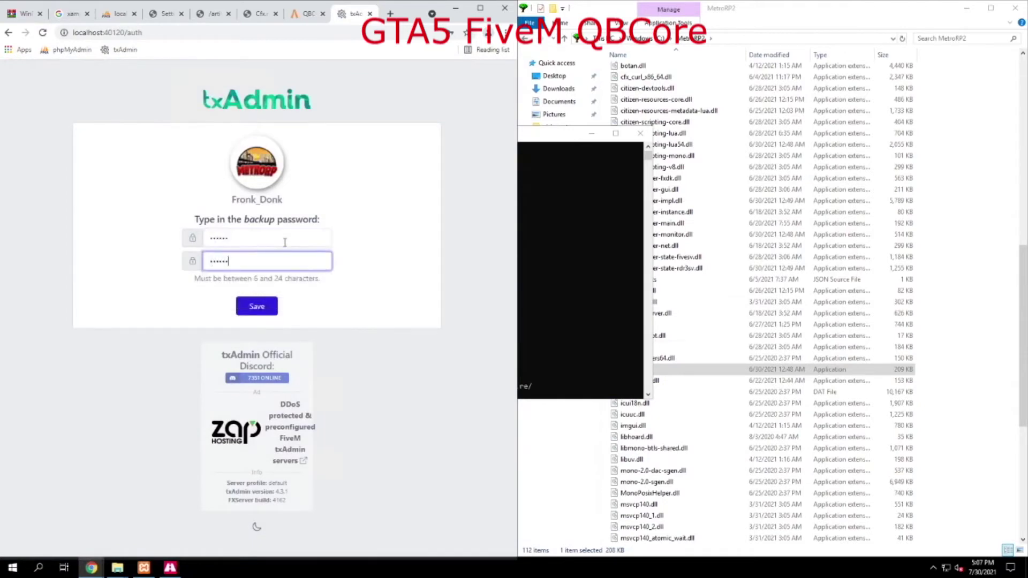
click(263, 311)
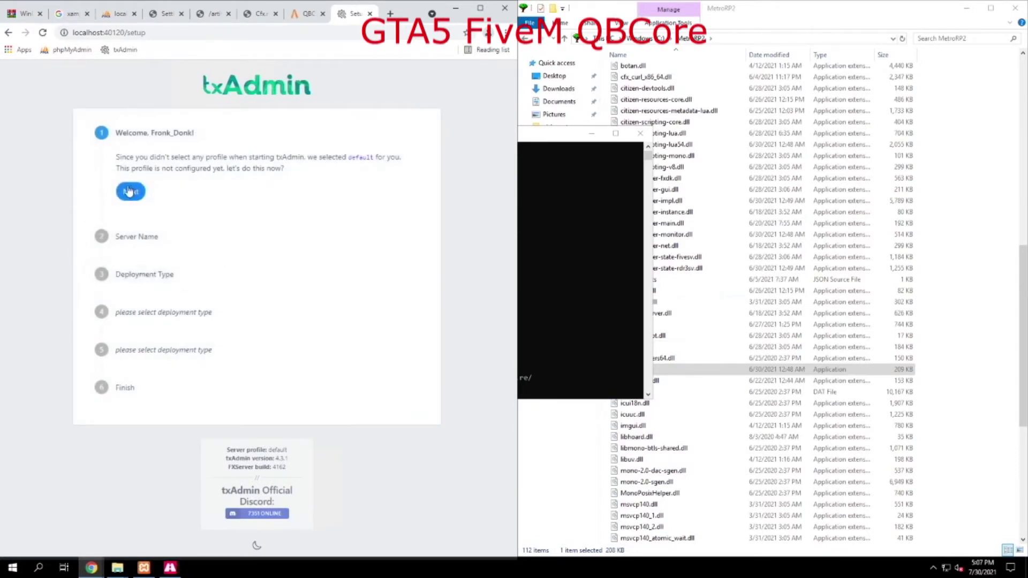
Name the server MetroRP2 and choose Remote URL Template as the deployment type
click(129, 192)
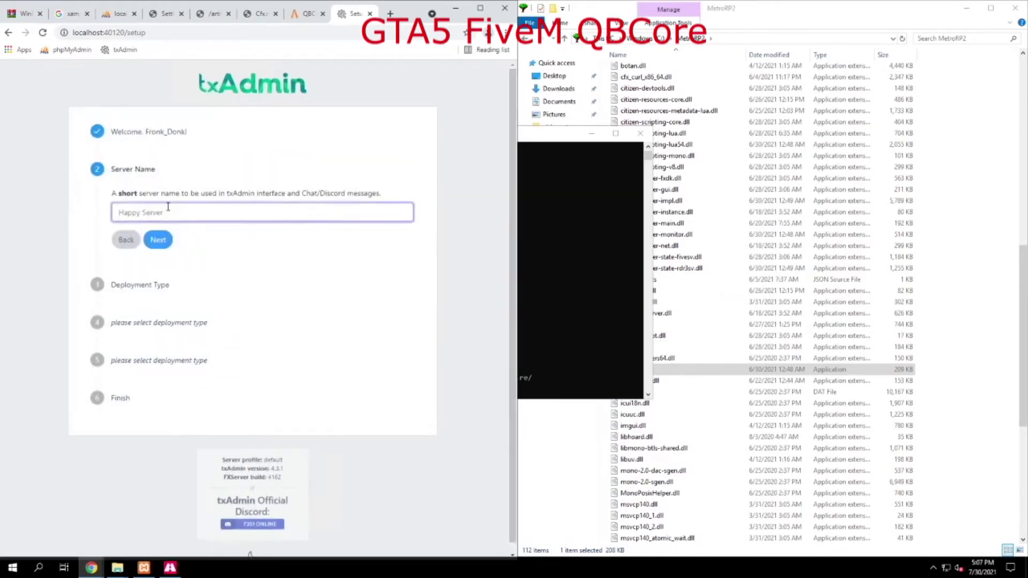
text(Metro)
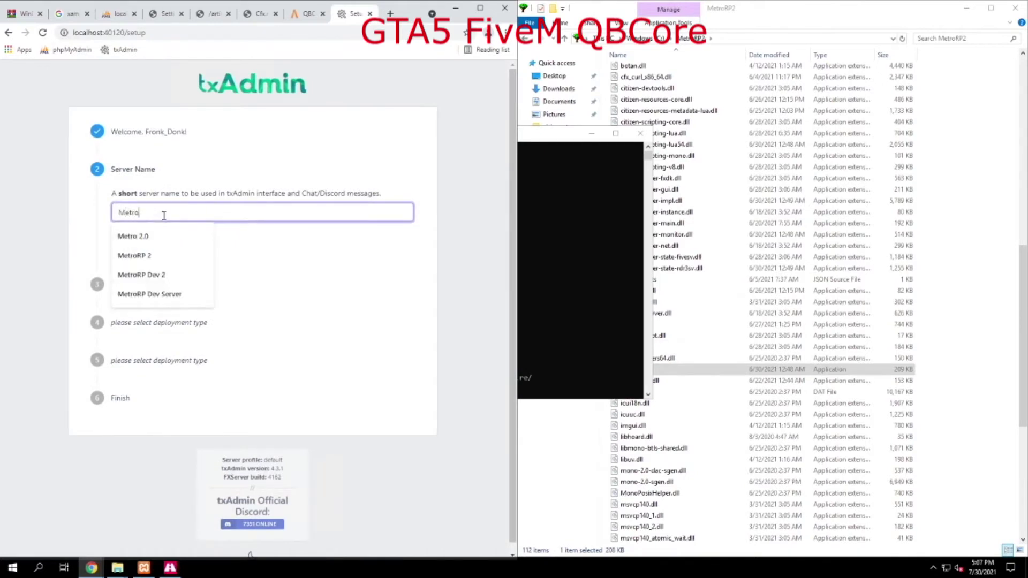
text(RP 2)
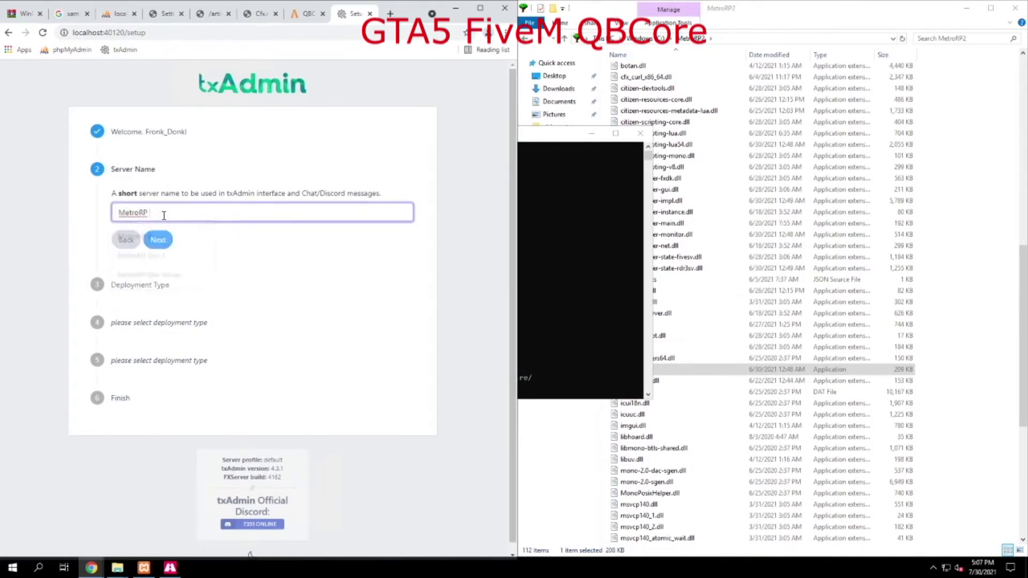
key(BackSpace)
key(BackSpace)
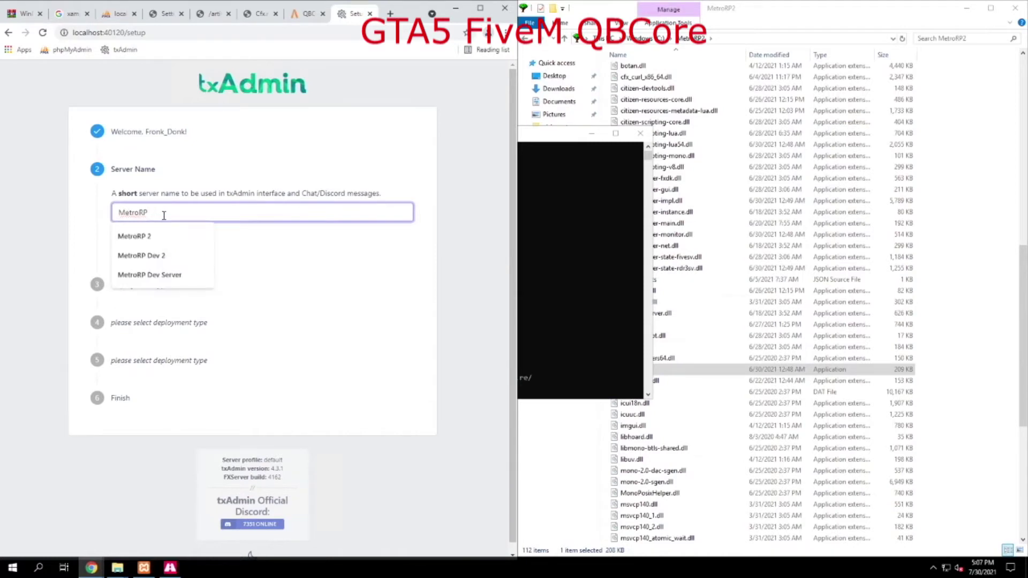
text(2)
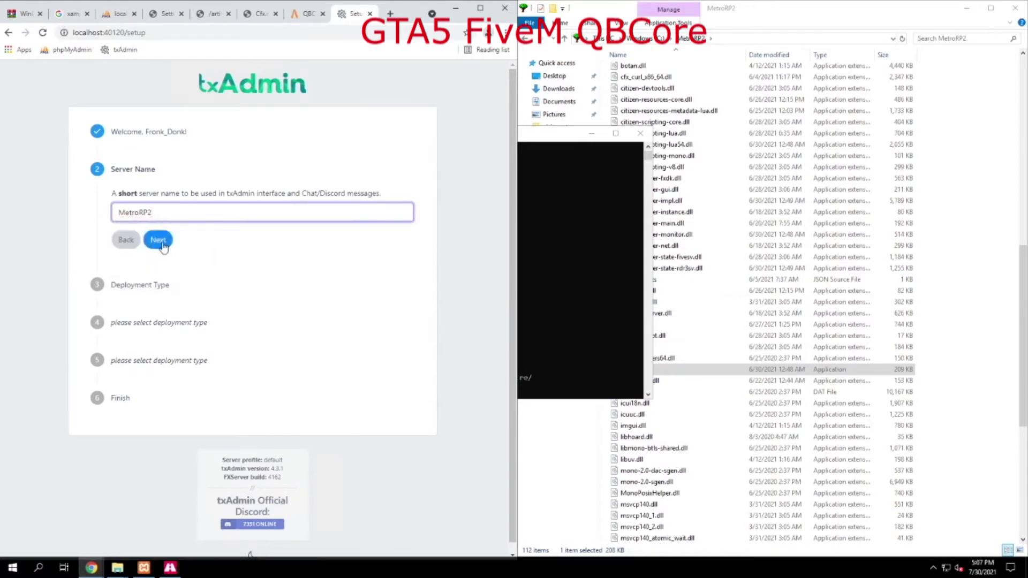
click(163, 241)
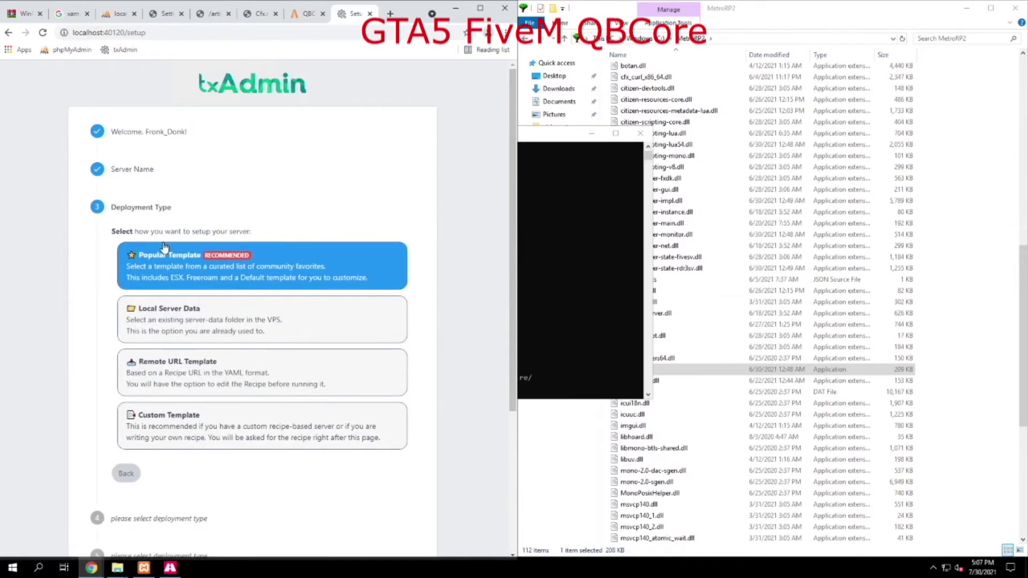
click(174, 373)
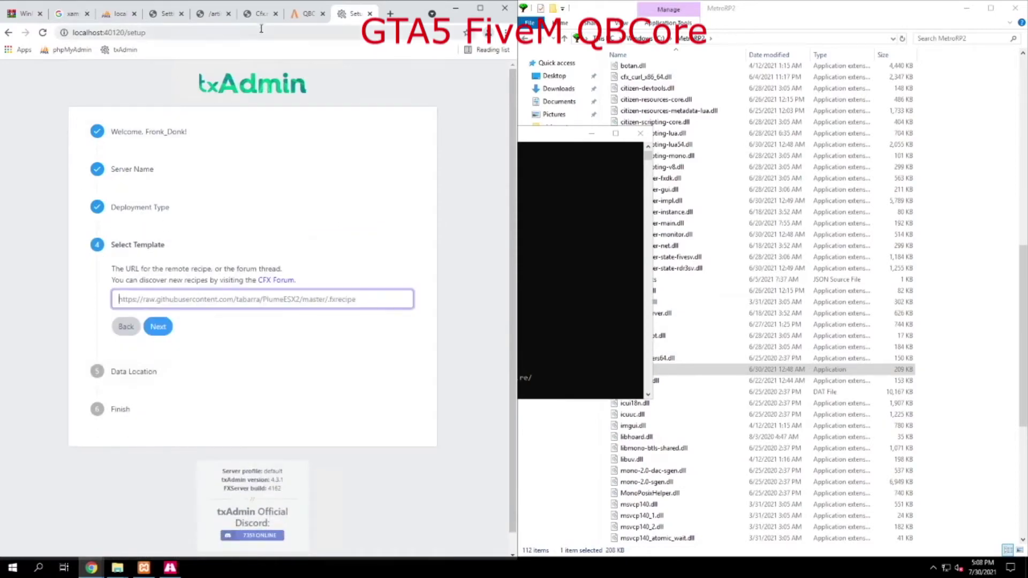
click(309, 16)
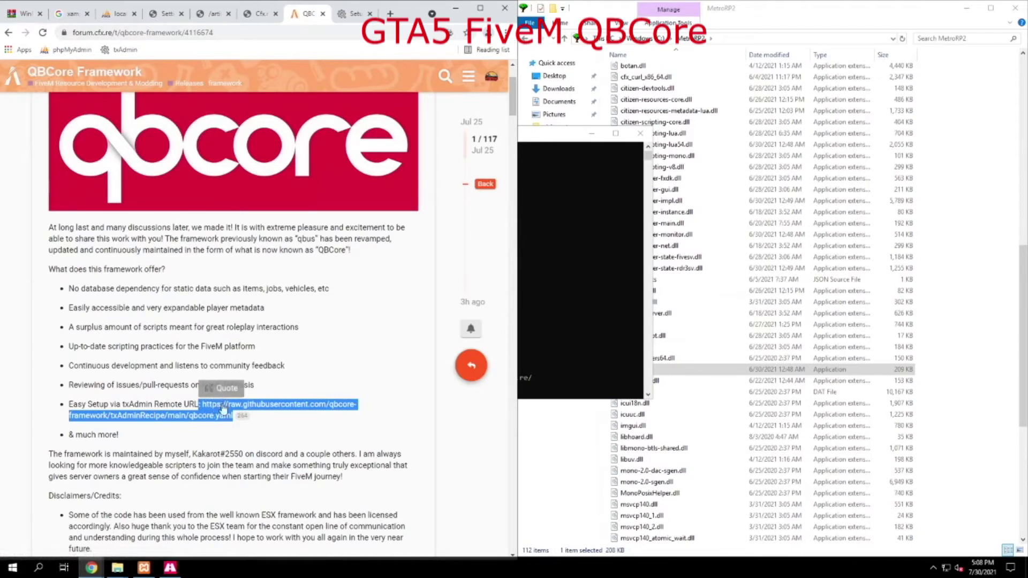
Paste the QBCore recipe URL from the forum into txAdmin and keep the suggested data folder
right_click(224, 405)
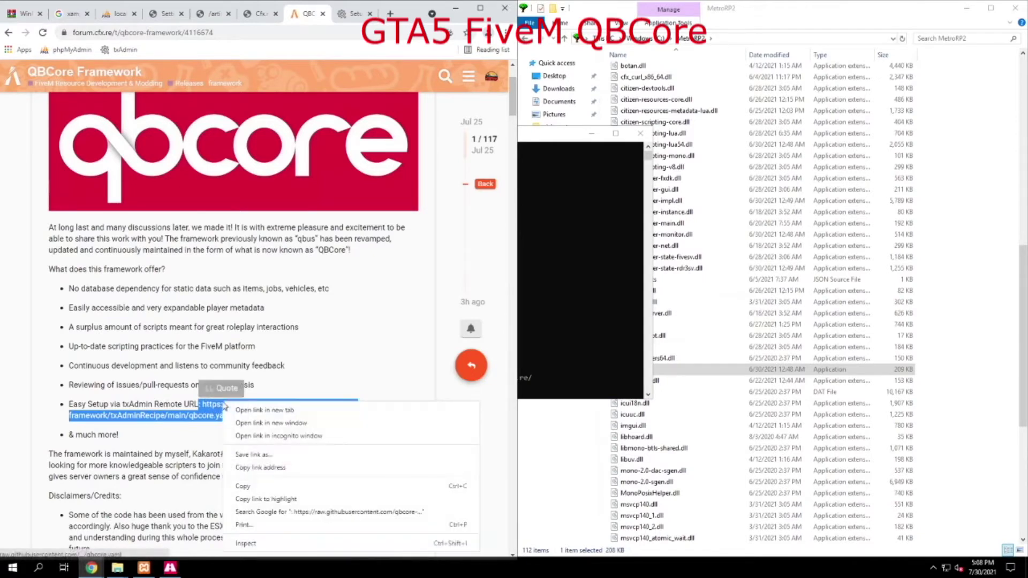
click(265, 488)
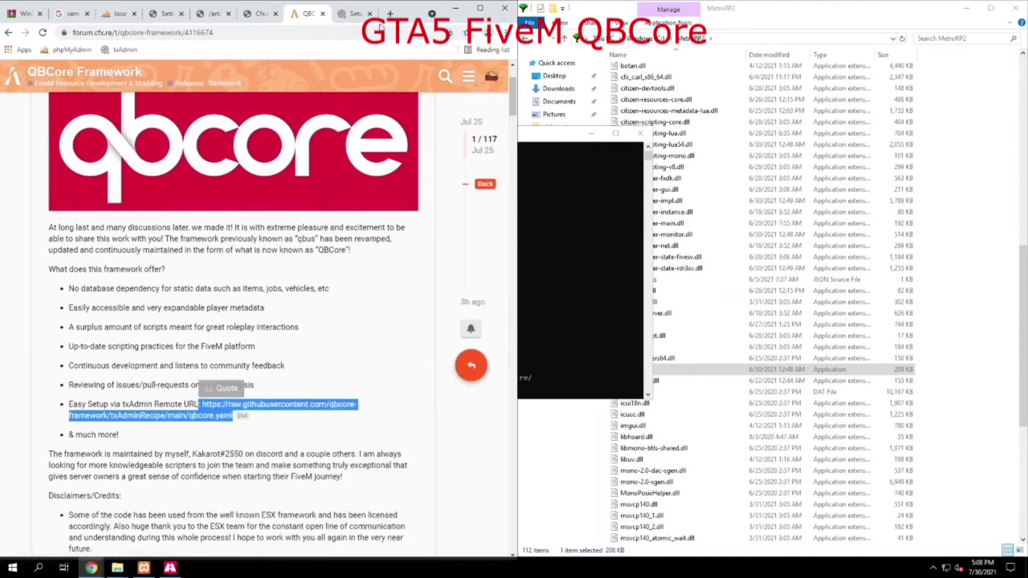
click(355, 14)
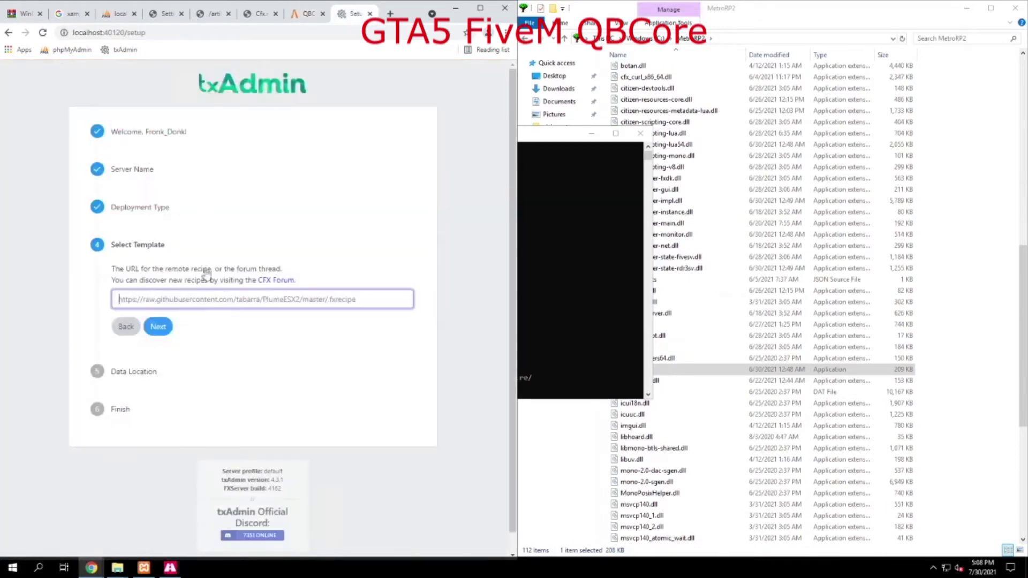
click(208, 304)
key(ctrl+v)
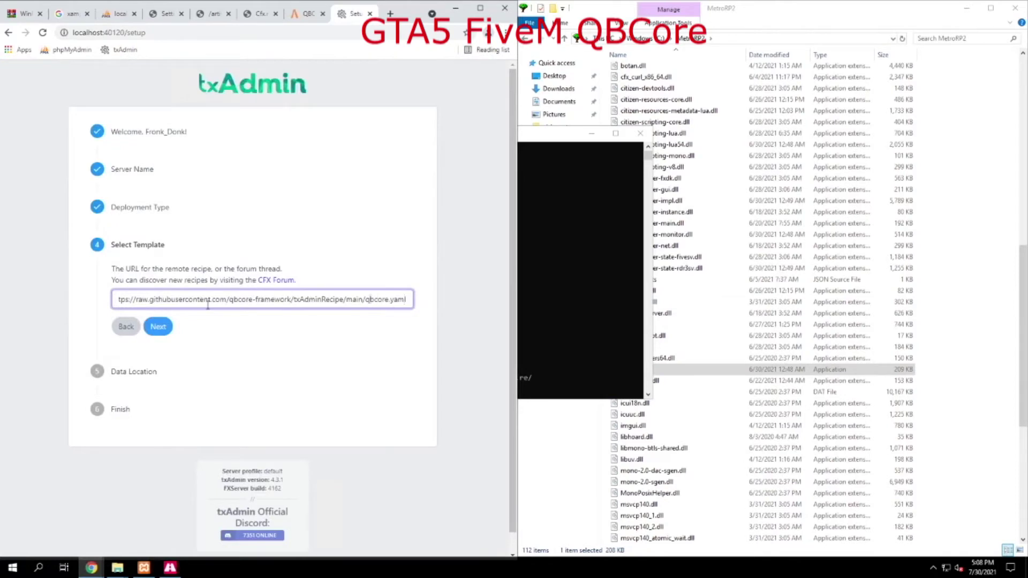
key(Left)
key(Left)
key(Left)
key(Left)
key(Left)
key(Left)
key(Left)
key(Left)
key(Left)
key(Left)
key(Left)
key(Left)
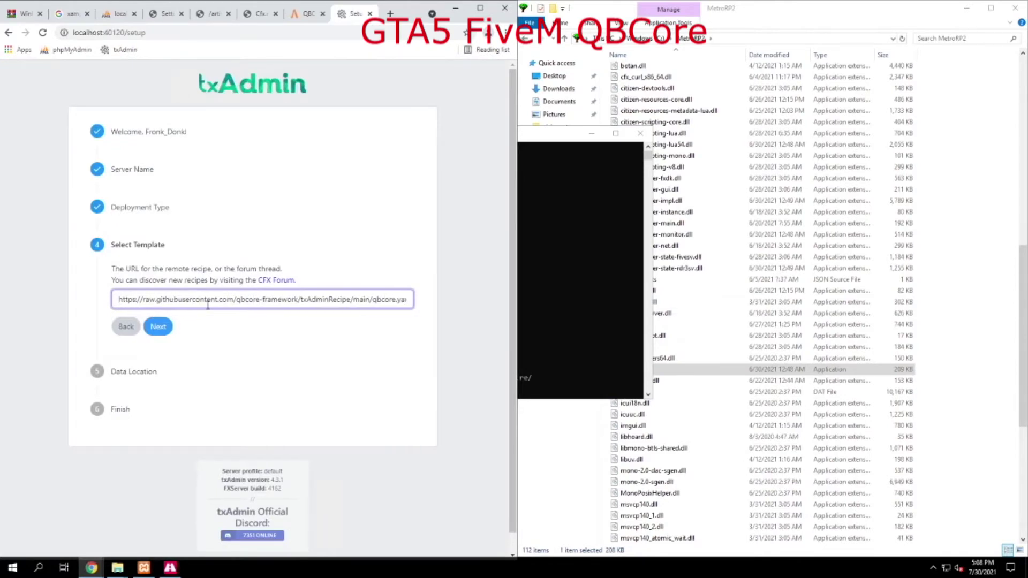
click(162, 329)
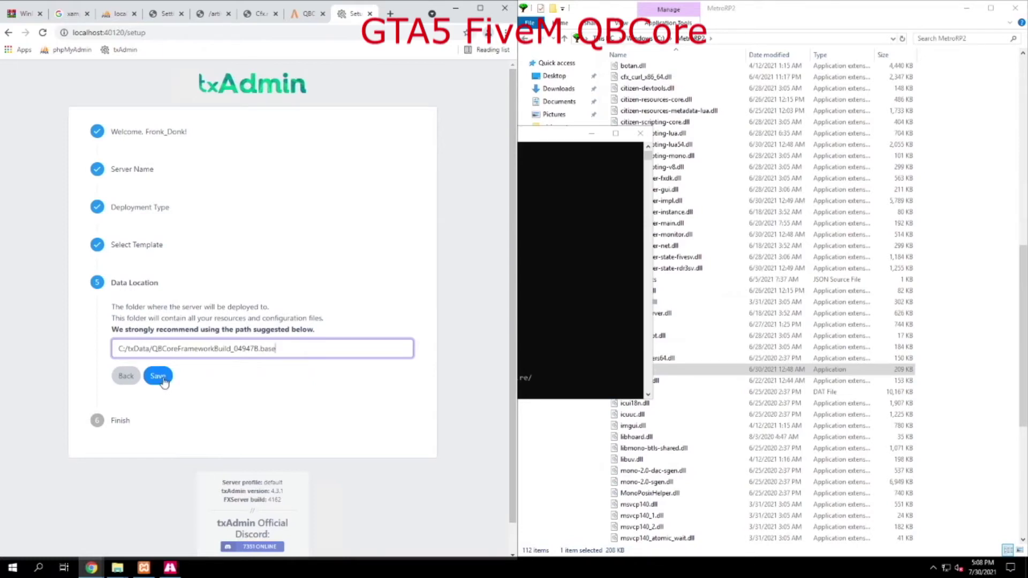
click(158, 376)
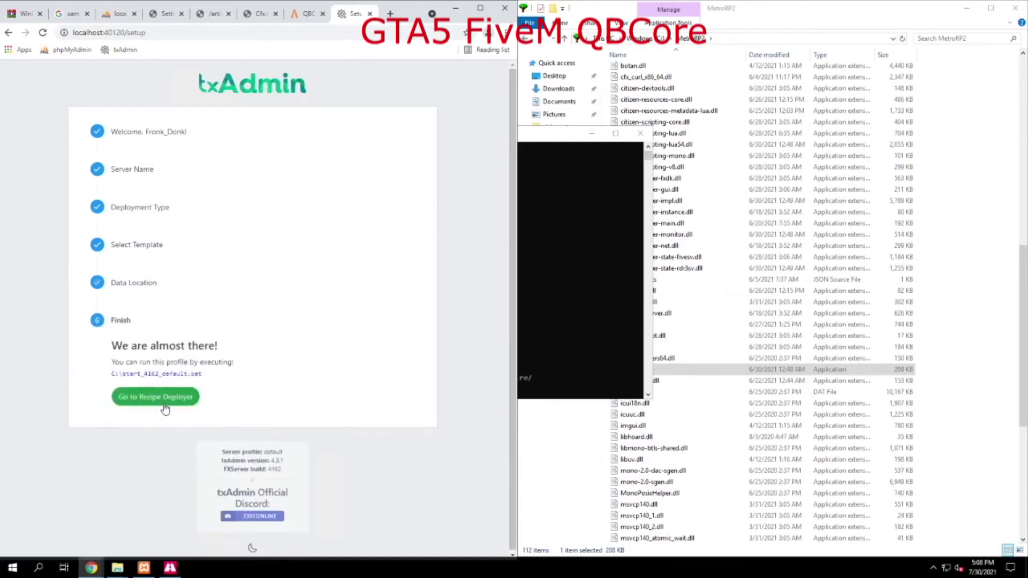
Open the recipe deployer, scroll through the whole QBCore recipe, and continue to Input Parameters
click(164, 401)
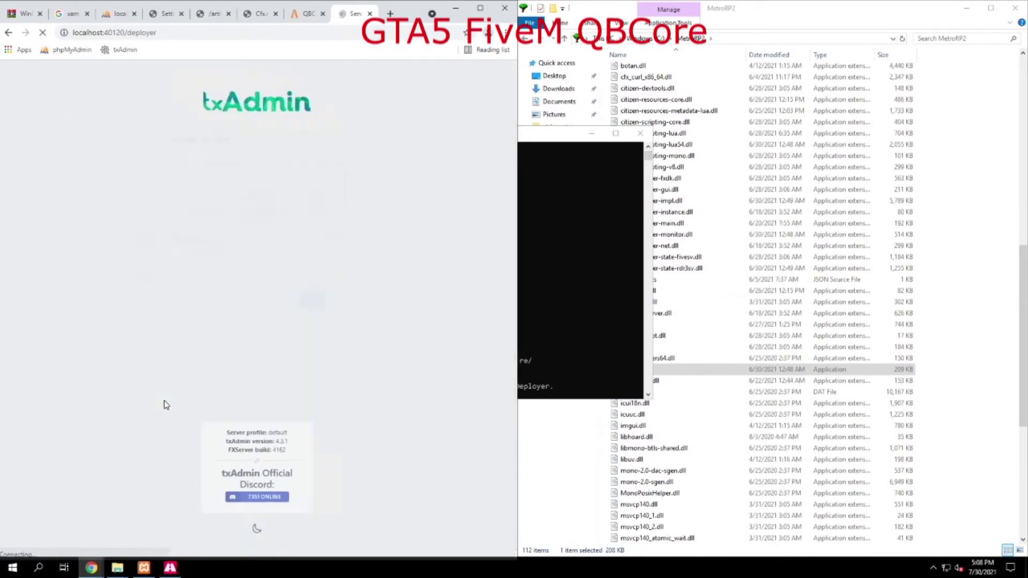
scroll(421, 305, down, 12)
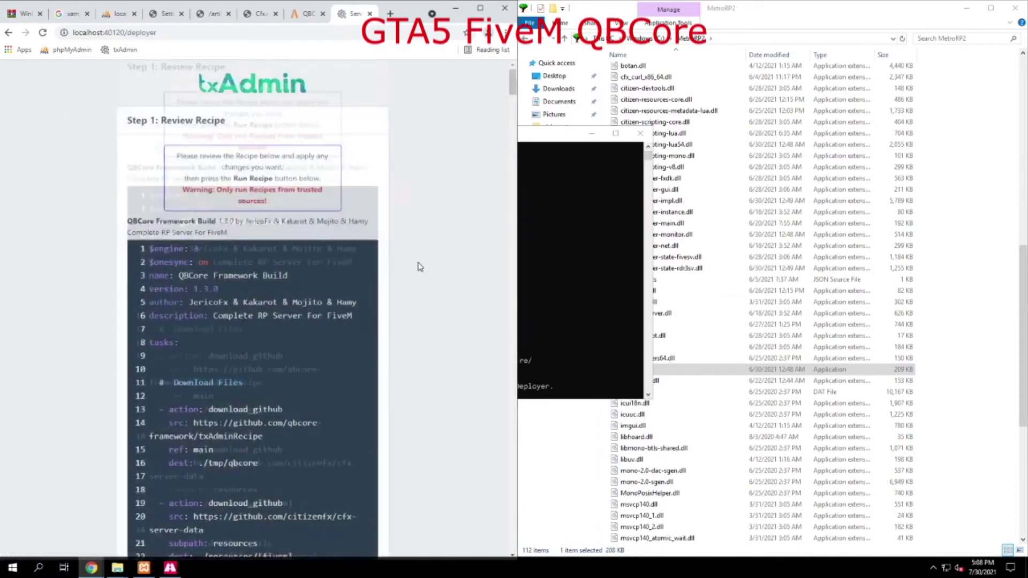
scroll(421, 260, down, 20)
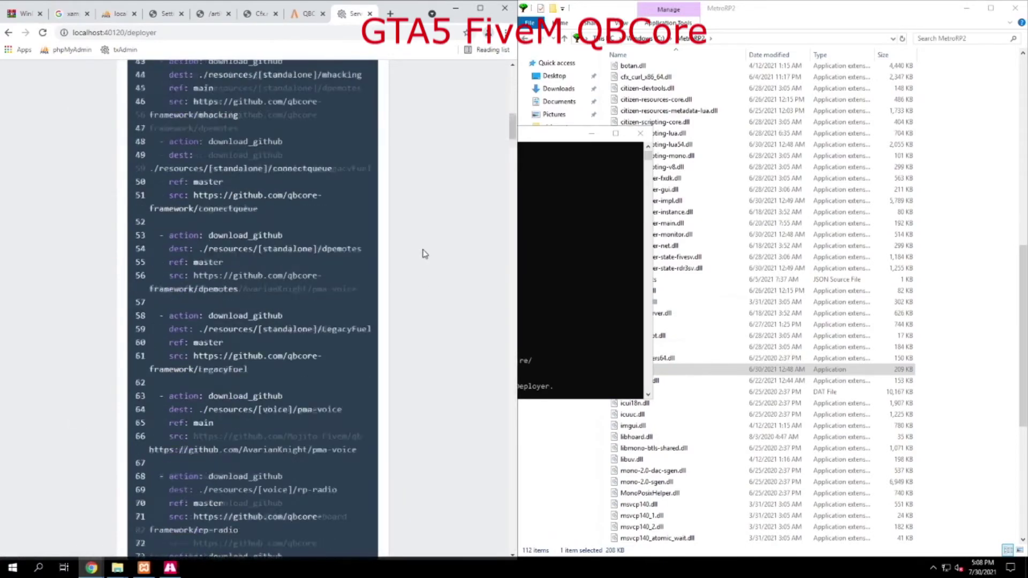
scroll(327, 260, down, 18)
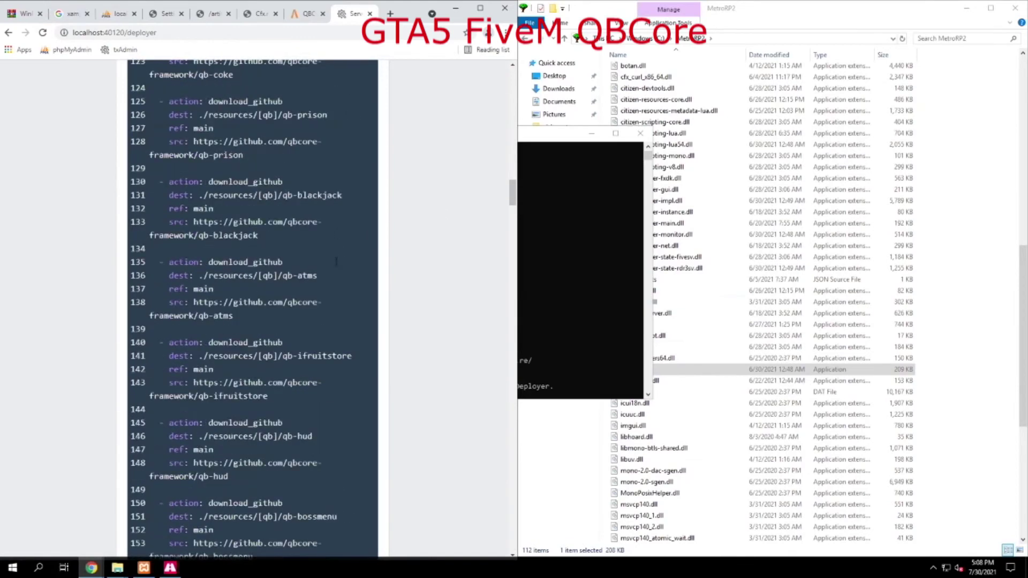
scroll(344, 273, down, 20)
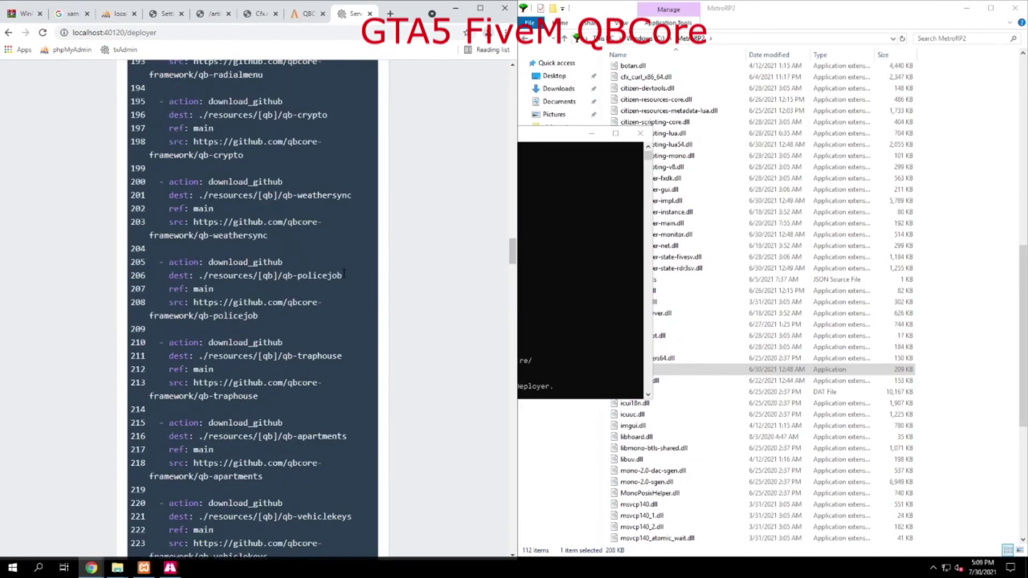
scroll(357, 301, down, 20)
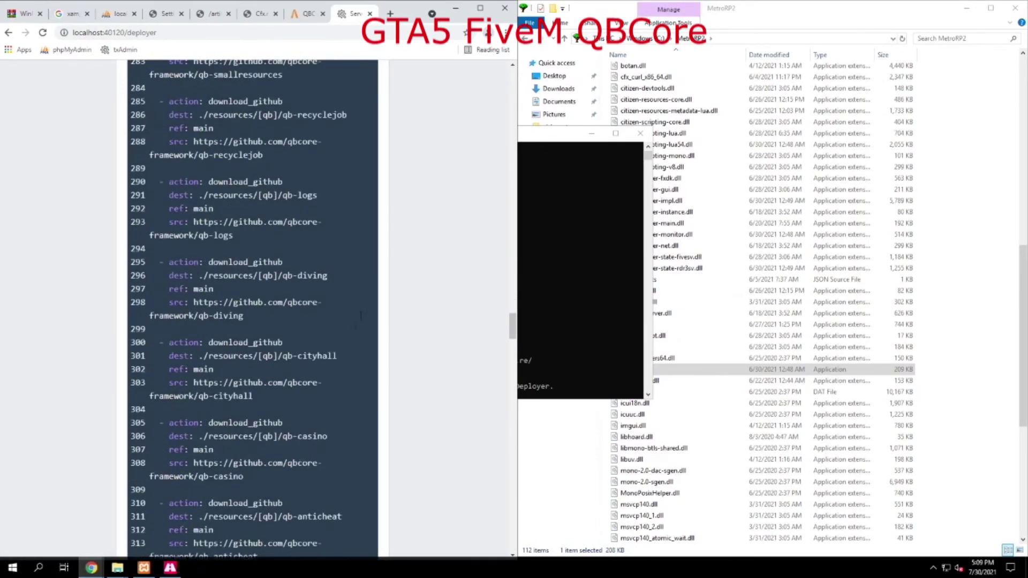
scroll(370, 347, down, 20)
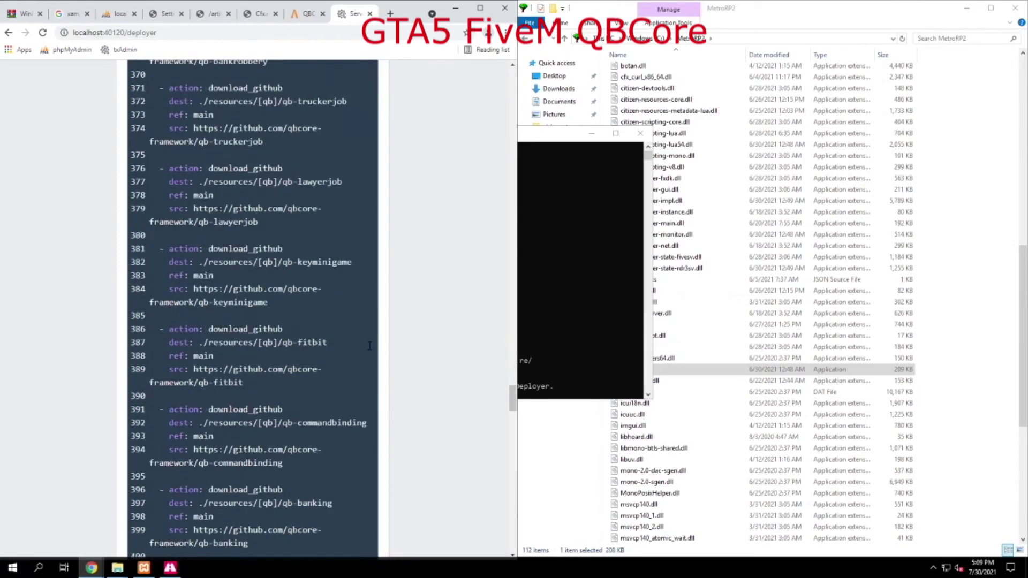
scroll(370, 349, down, 20)
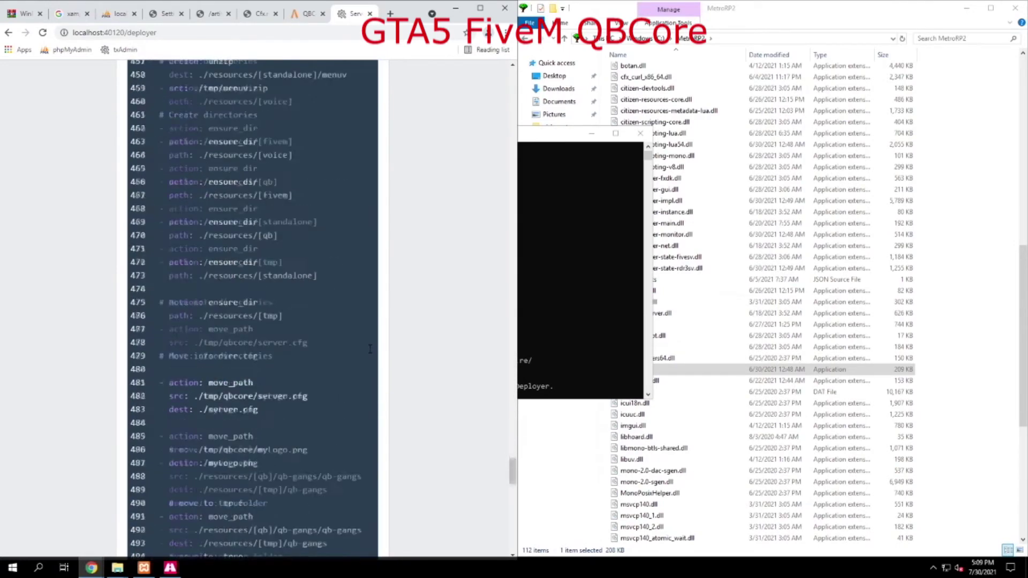
scroll(370, 353, down, 5)
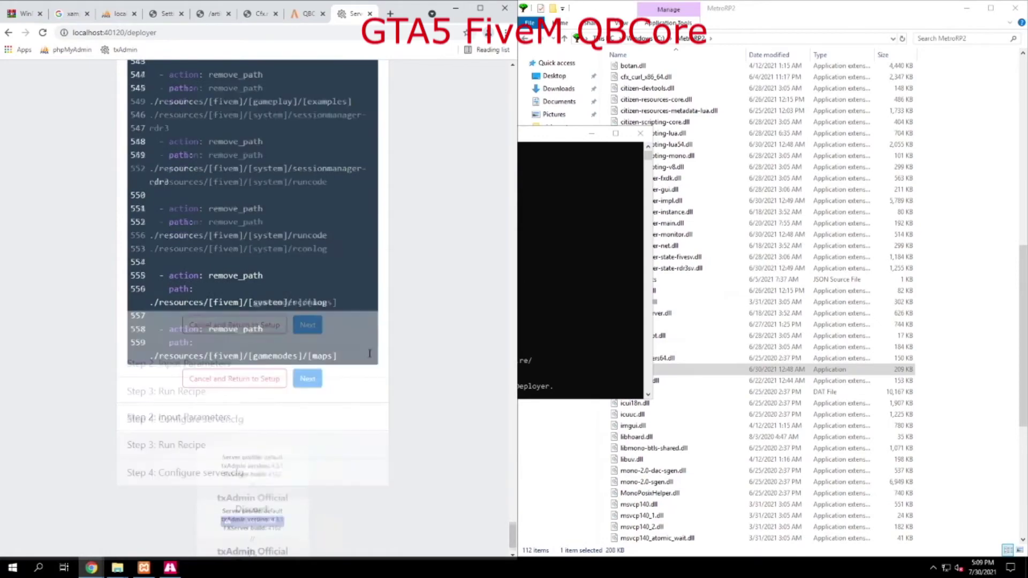
click(309, 319)
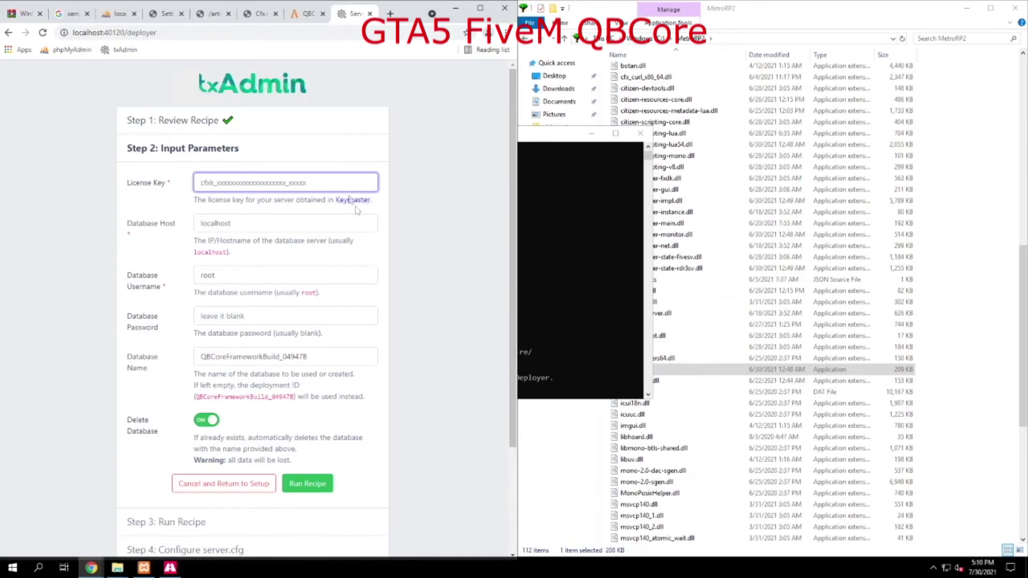
Switch to the Cfx.re Keymaster page for the MetroRPDev2 server
click(262, 16)
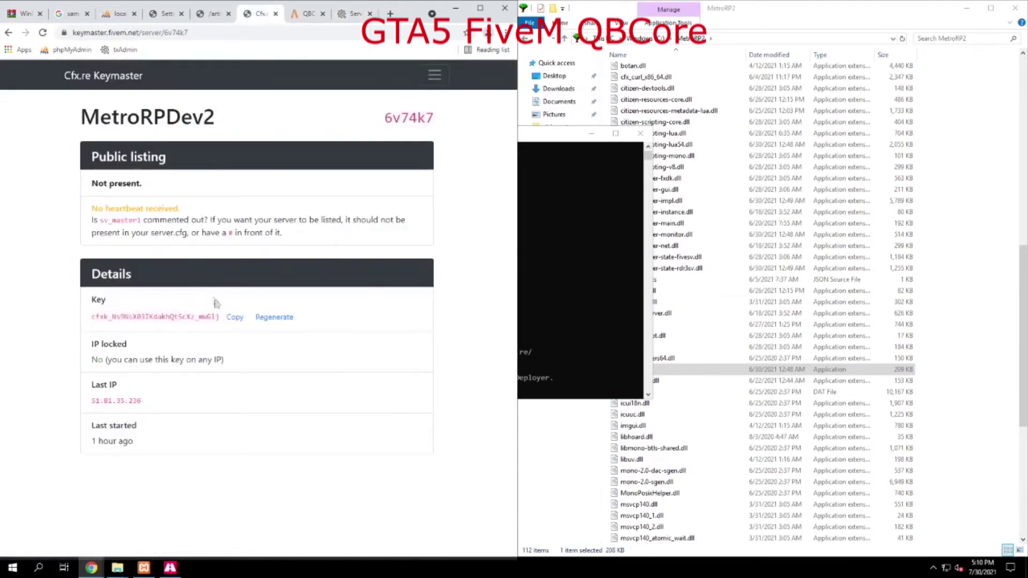
Paste the server's license key from Keymaster into the recipe form and set Database Name to metrorp2
click(232, 318)
click(354, 13)
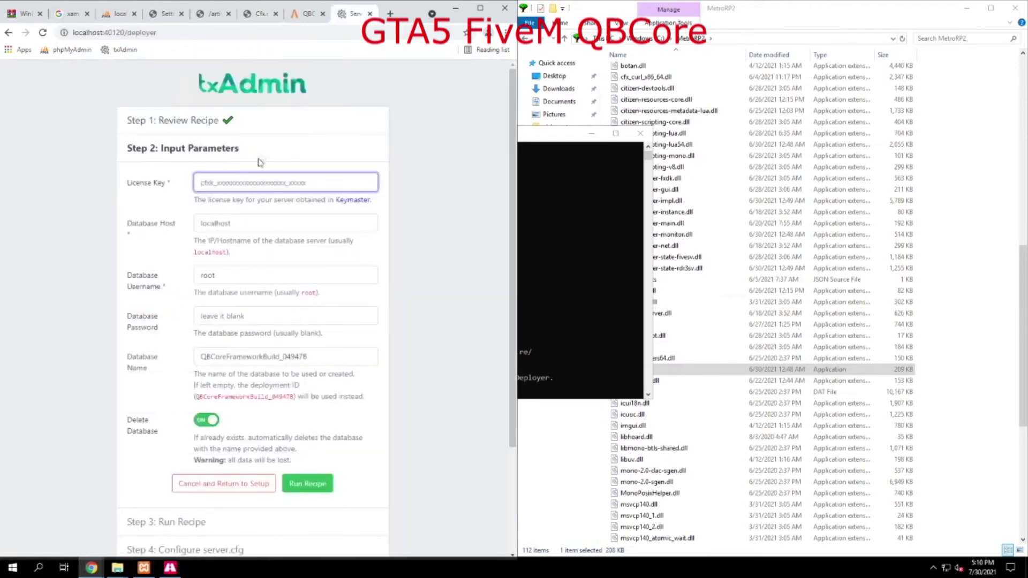
key(ctrl+v)
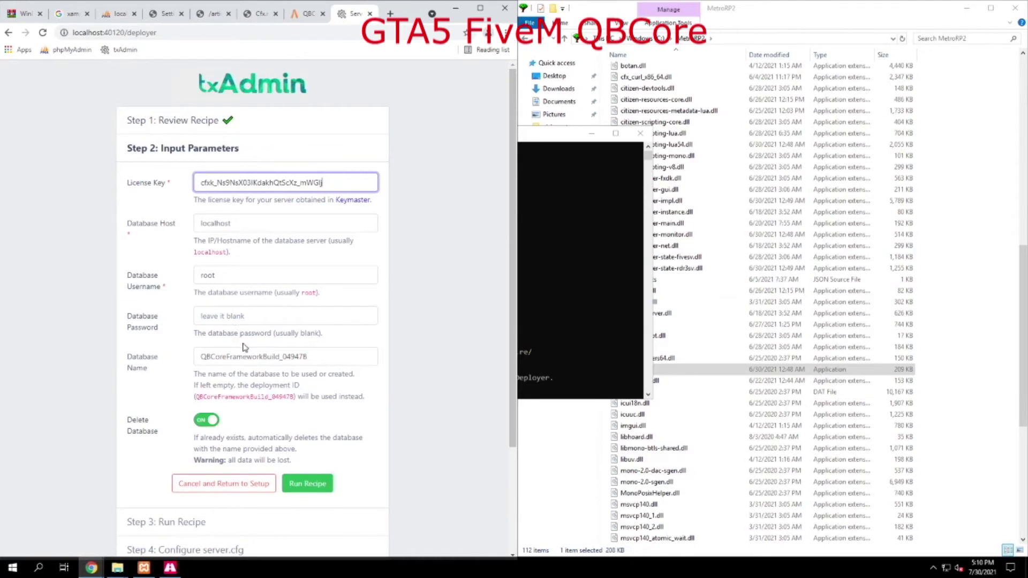
drag(315, 355, 170, 367)
text(metro)
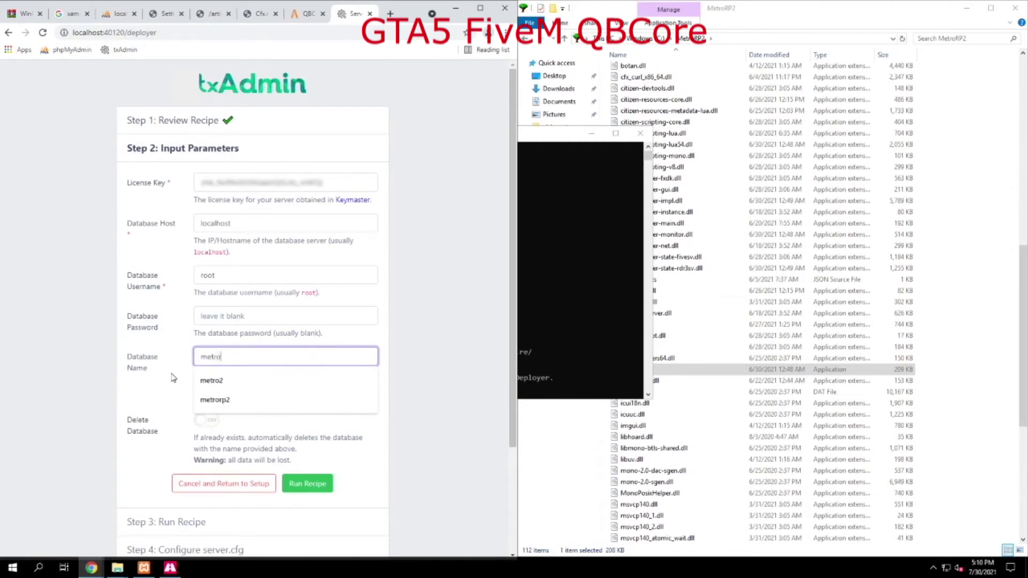
text(rp2)
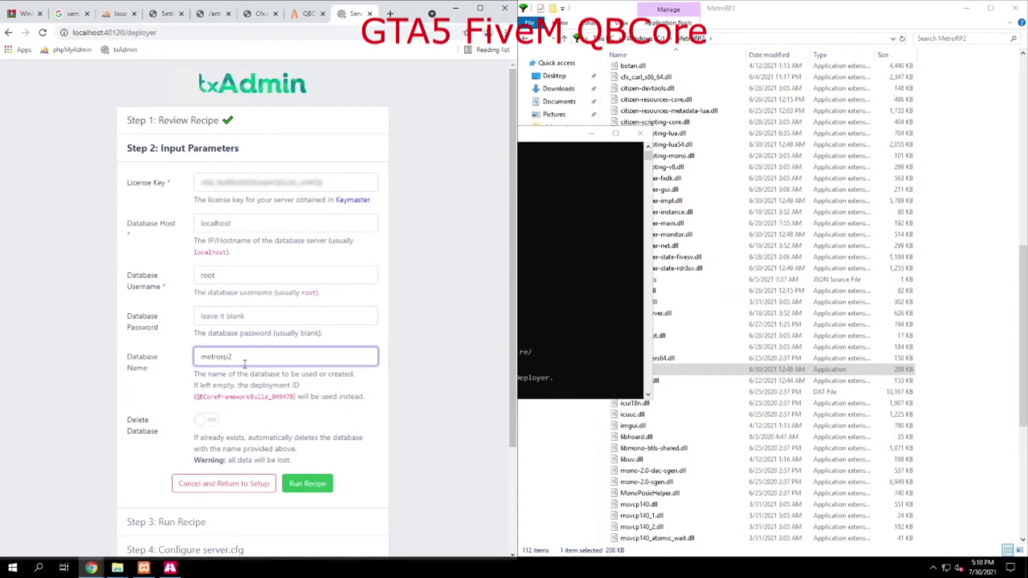
Run the QBCore recipe and let every deployment task complete
click(309, 484)
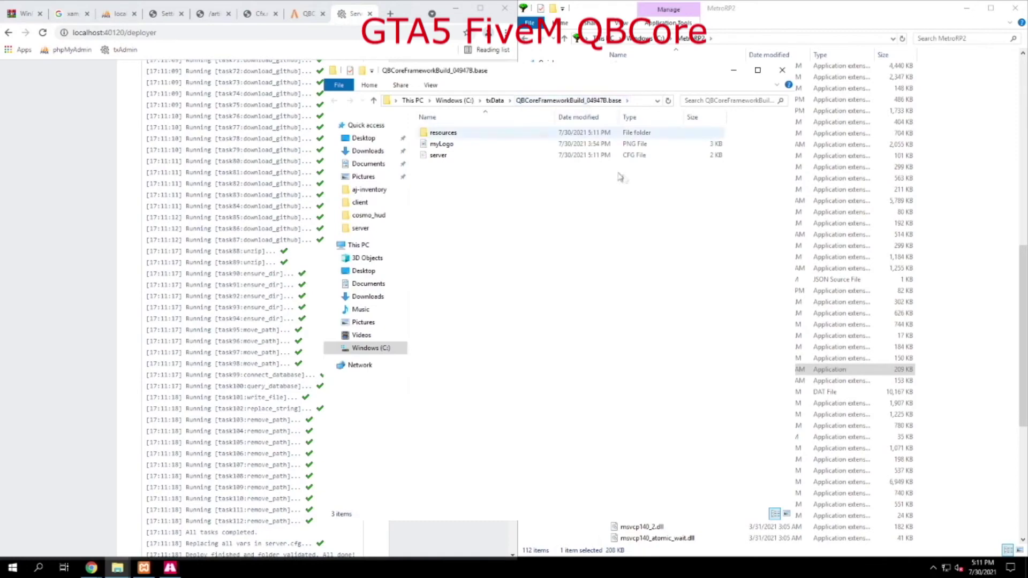
Dismiss the server files window, review the generated server.cfg, and choose Save & Run Server
click(734, 75)
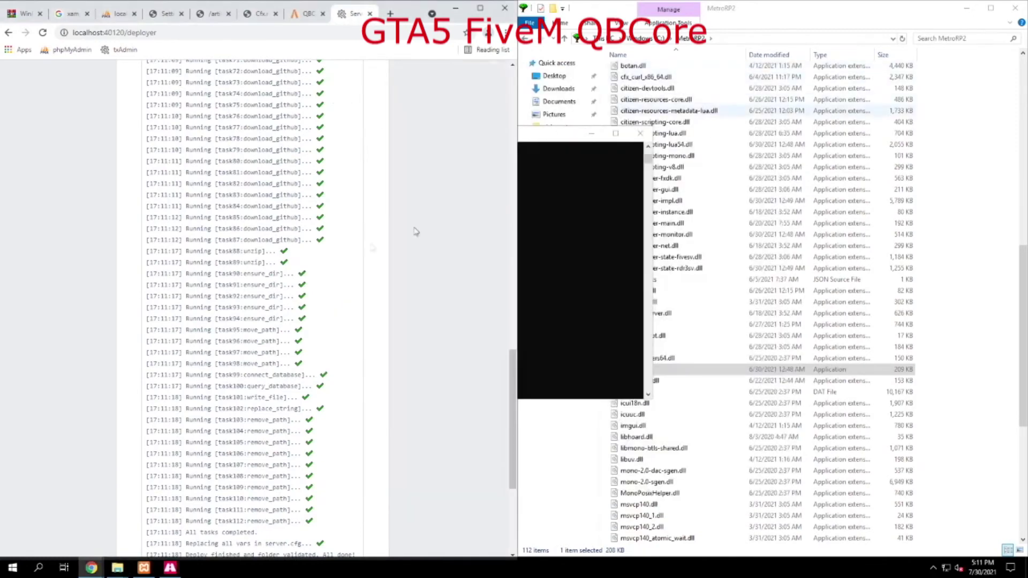
scroll(396, 289, down, 4)
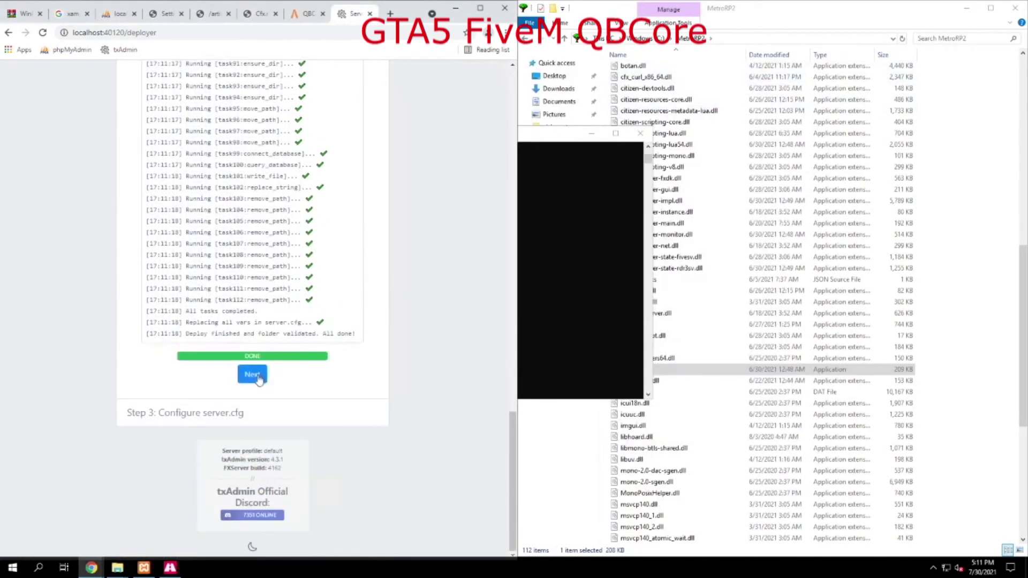
click(252, 374)
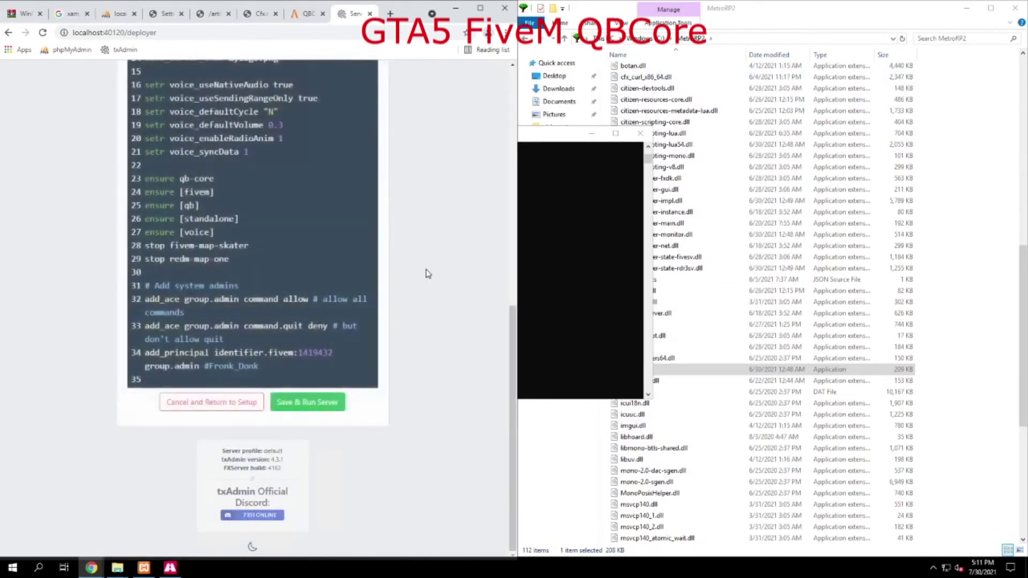
scroll(304, 141, up, 5)
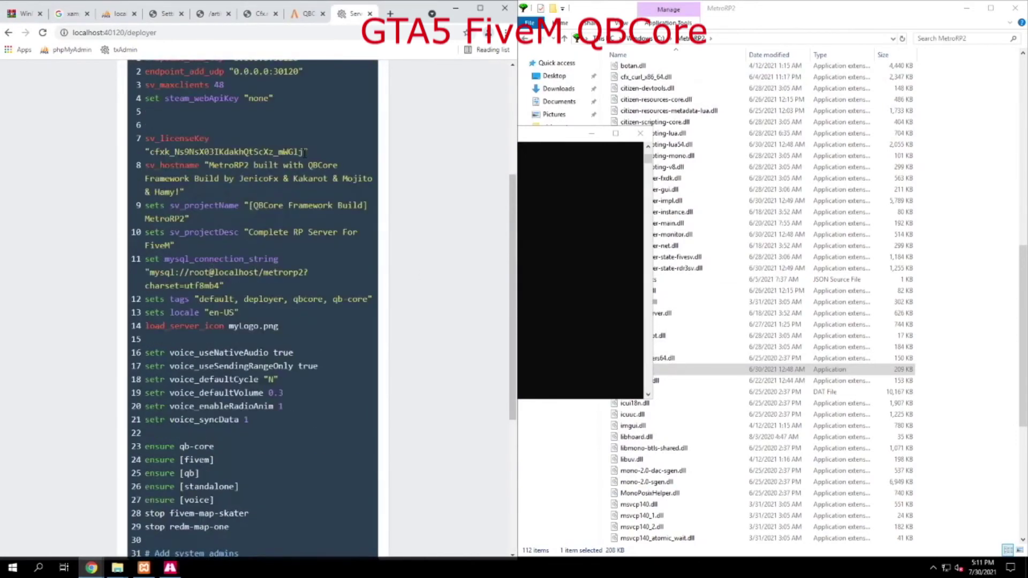
scroll(305, 153, up, 1)
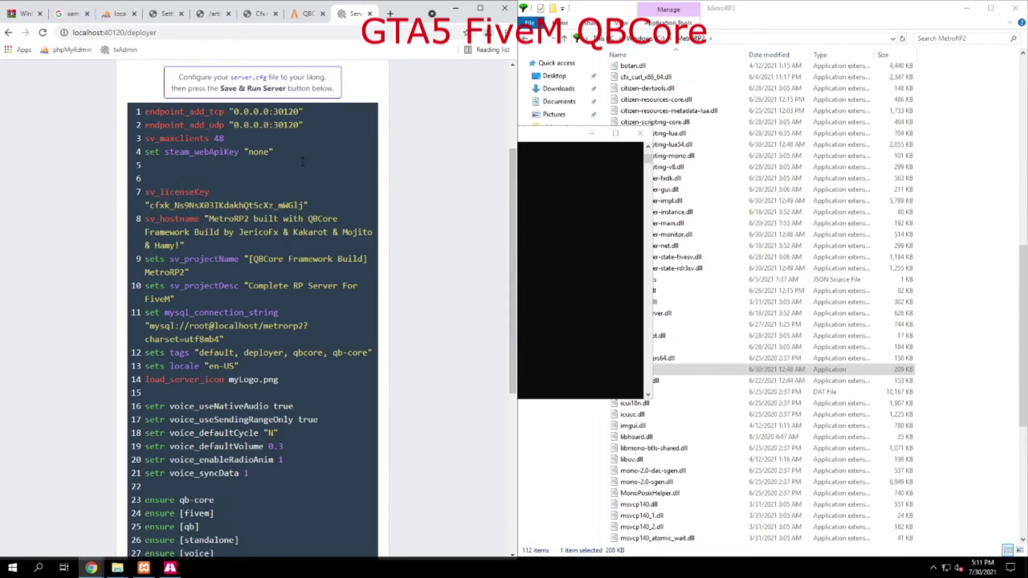
scroll(311, 214, down, 6)
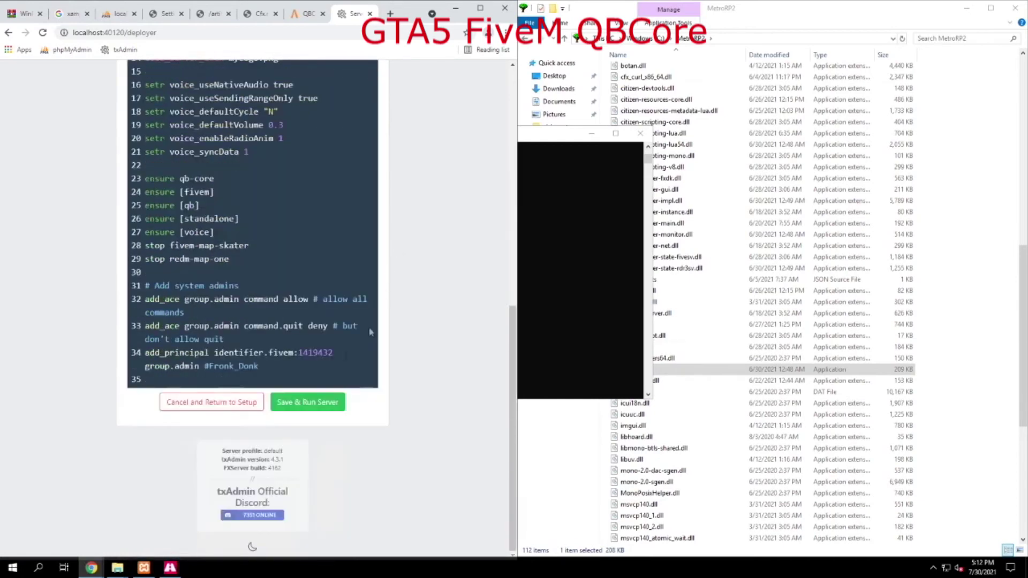
click(308, 402)
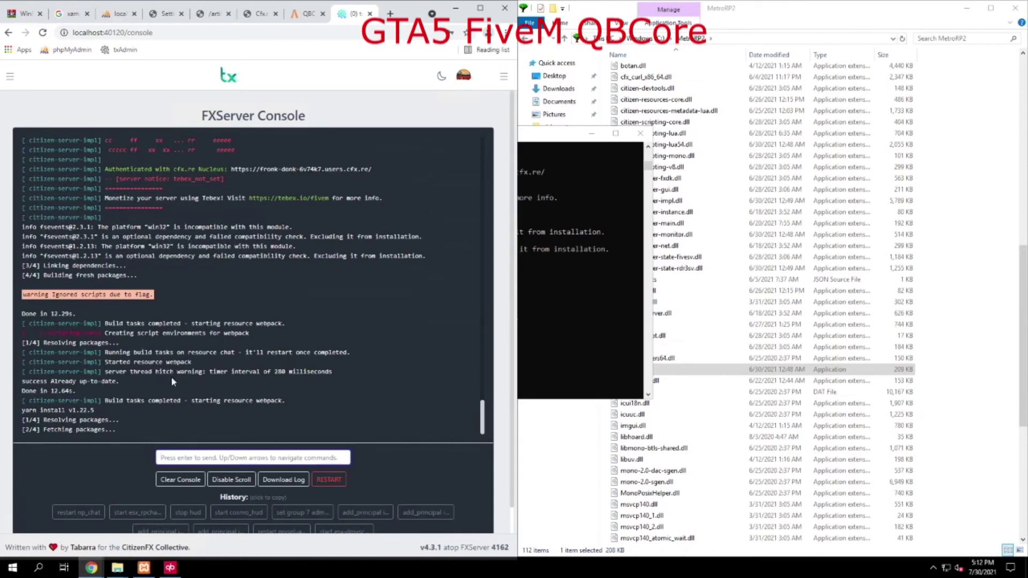
Follow the FXServer Console as the server boots and the yarn builds finish
scroll(160, 382, down, 1)
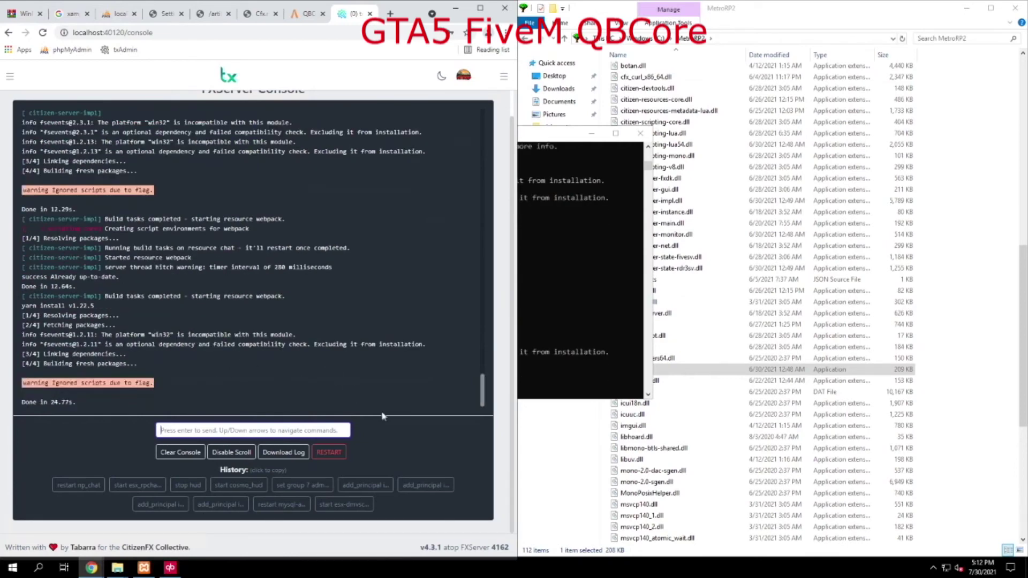
Restart the server with confirmation, then highlight the 'Authenticated with cfx.re Nucleus' console line
click(337, 459)
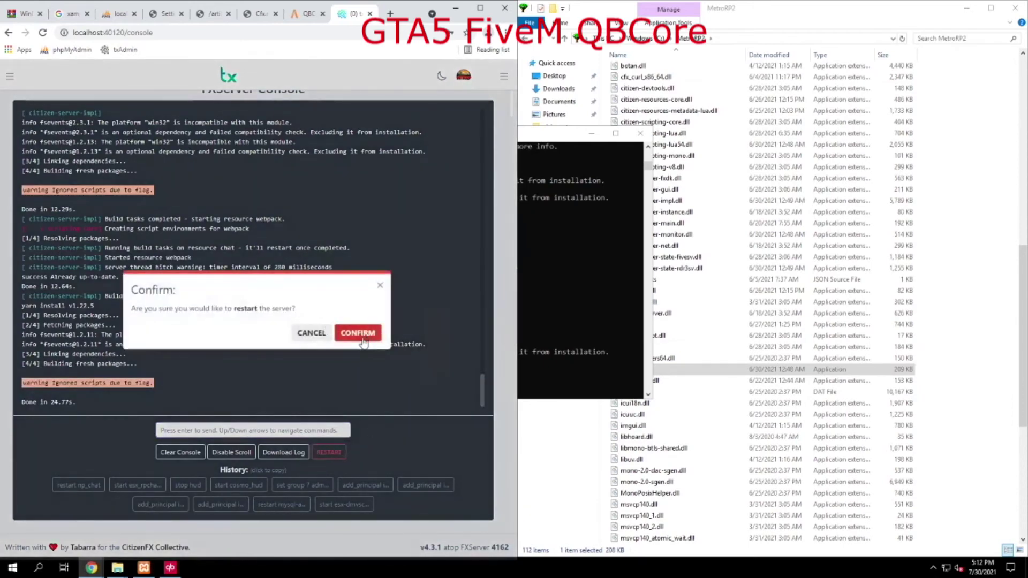
click(364, 342)
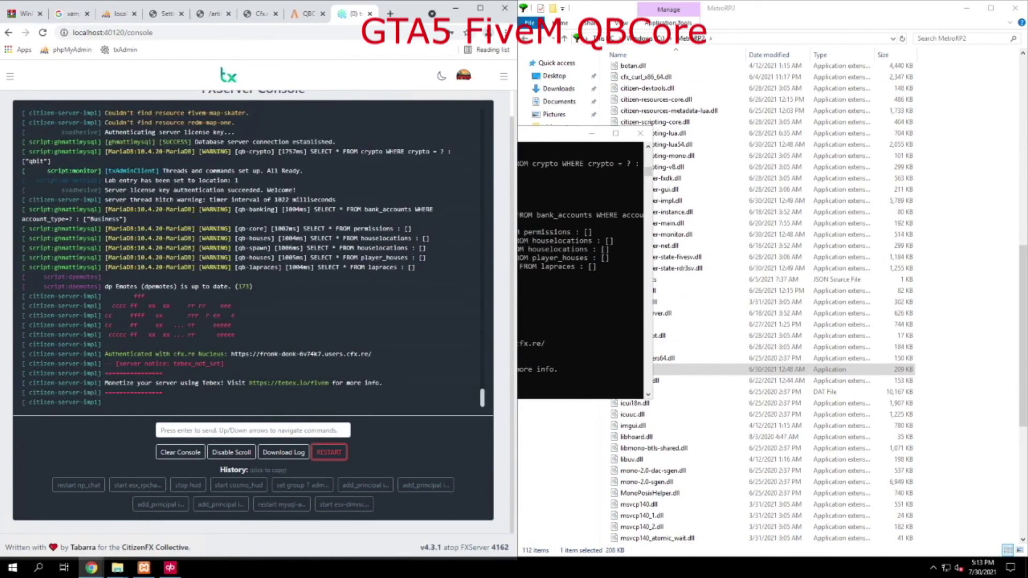
mouse_move(36, 210)
mouse_down()
mouse_move(437, 215)
mouse_move(454, 280)
mouse_move(129, 201)
mouse_move(23, 212)
mouse_up()
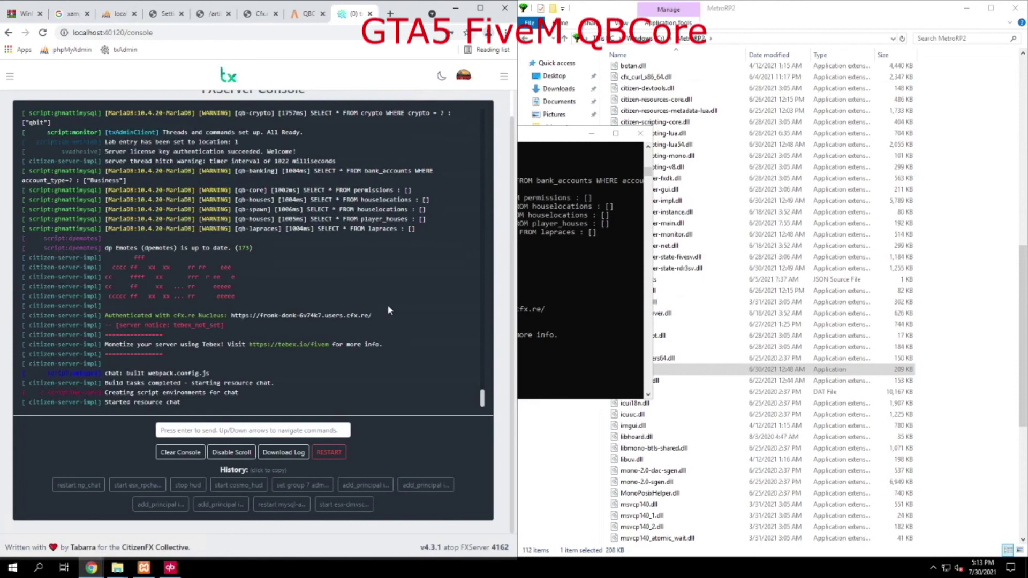
drag(378, 314, 119, 324)
drag(8, 326, 27, 317)
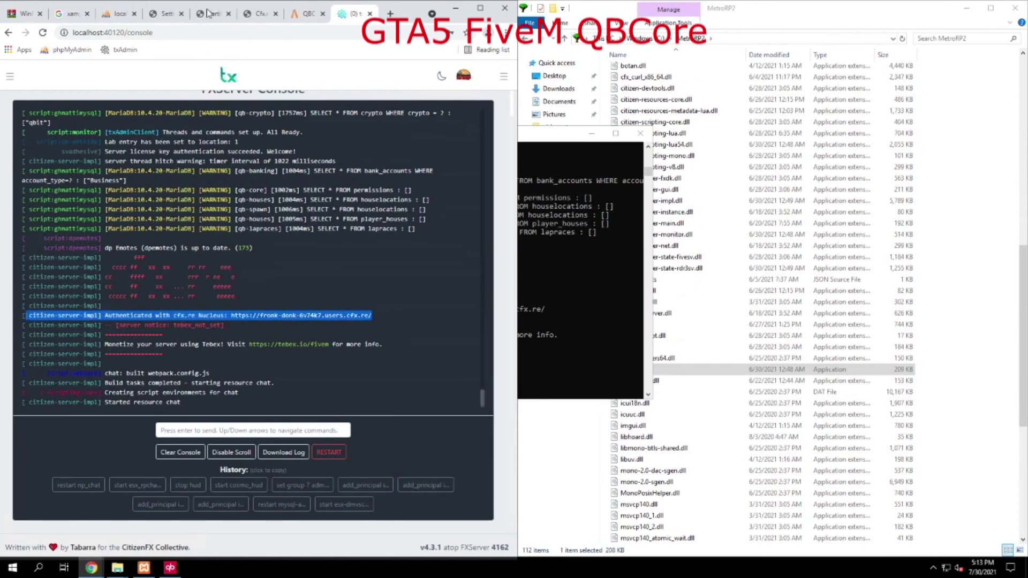
Check the server's key in Keymaster, then open server.cfg in txAdmin's CFG Editor
click(262, 18)
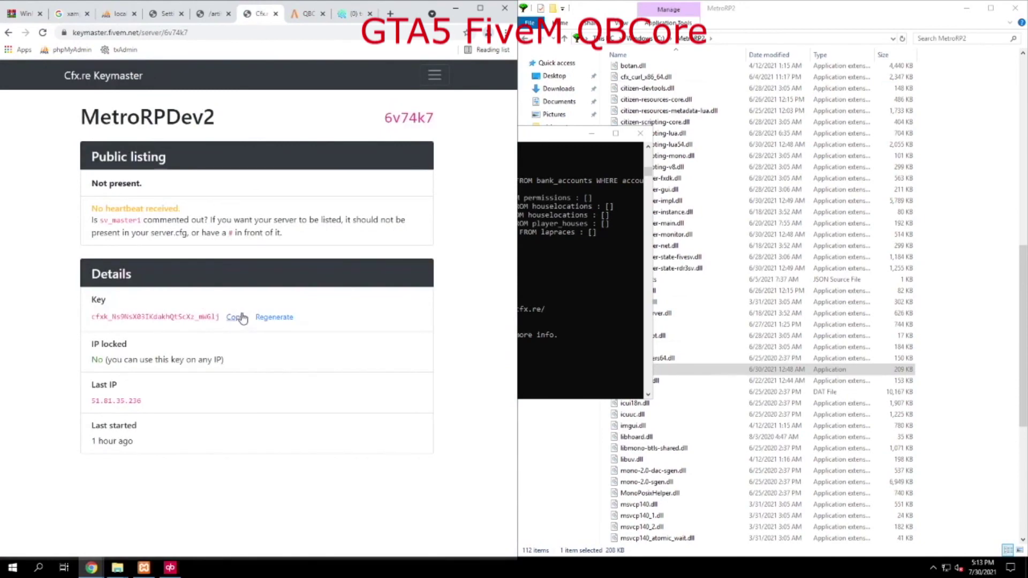
click(355, 18)
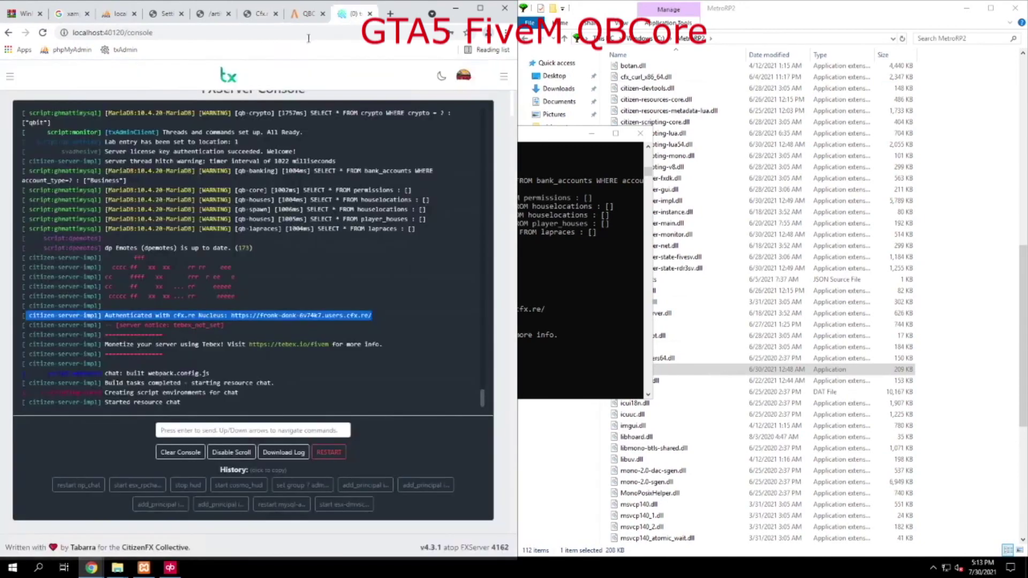
click(14, 76)
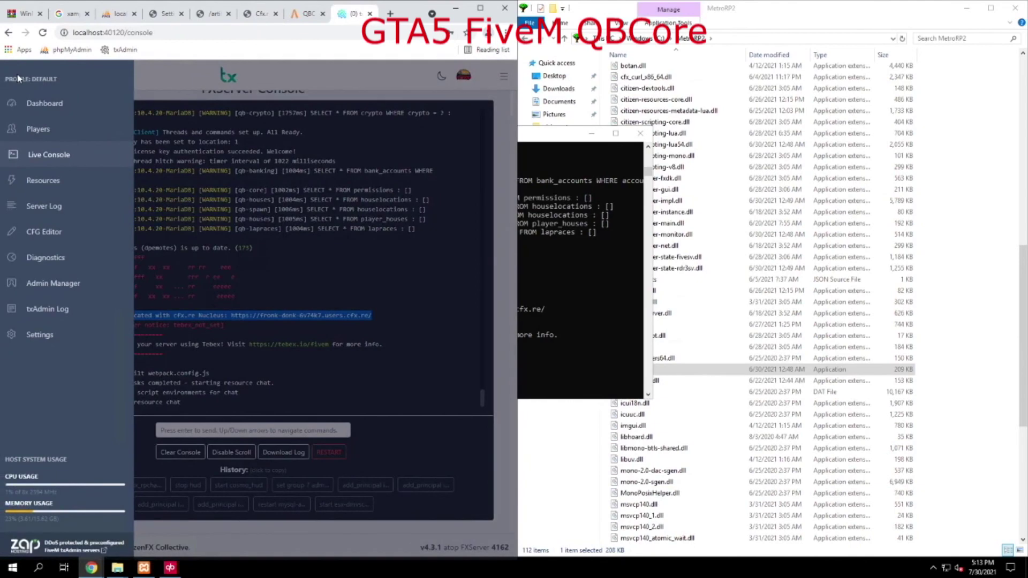
click(60, 231)
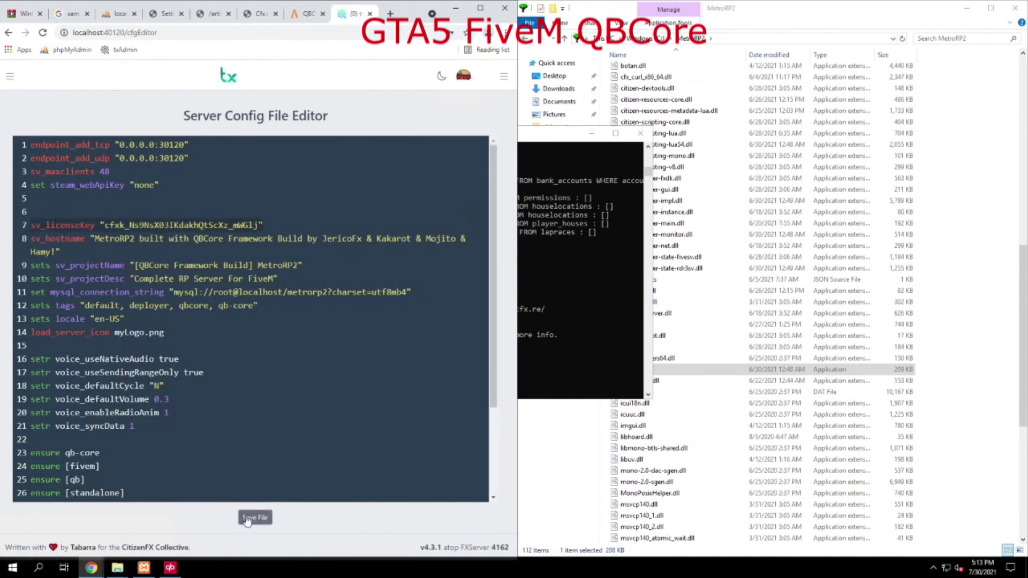
Go back to the Live Console and restart the server, confirming the restart
click(10, 75)
click(55, 158)
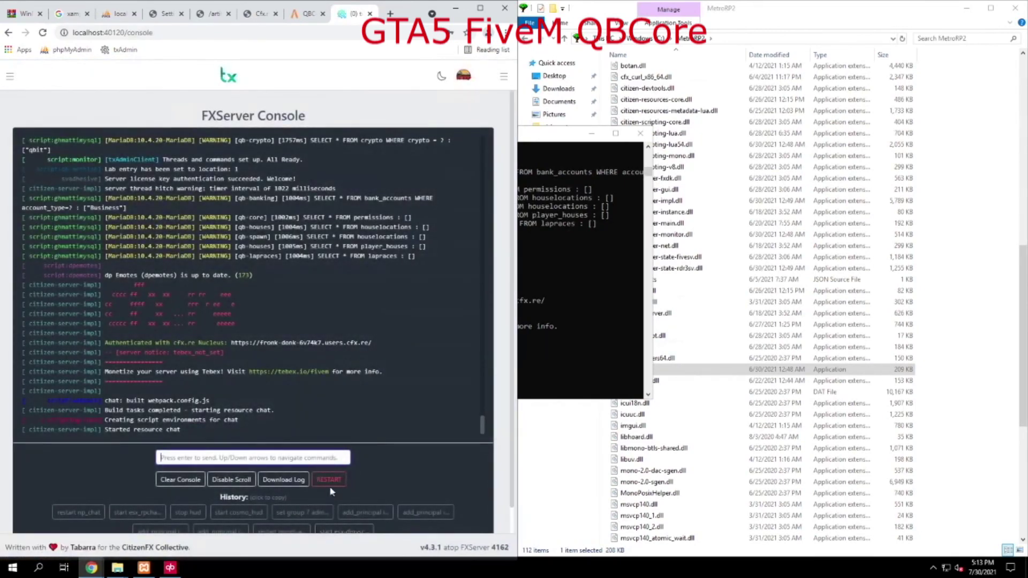
click(329, 479)
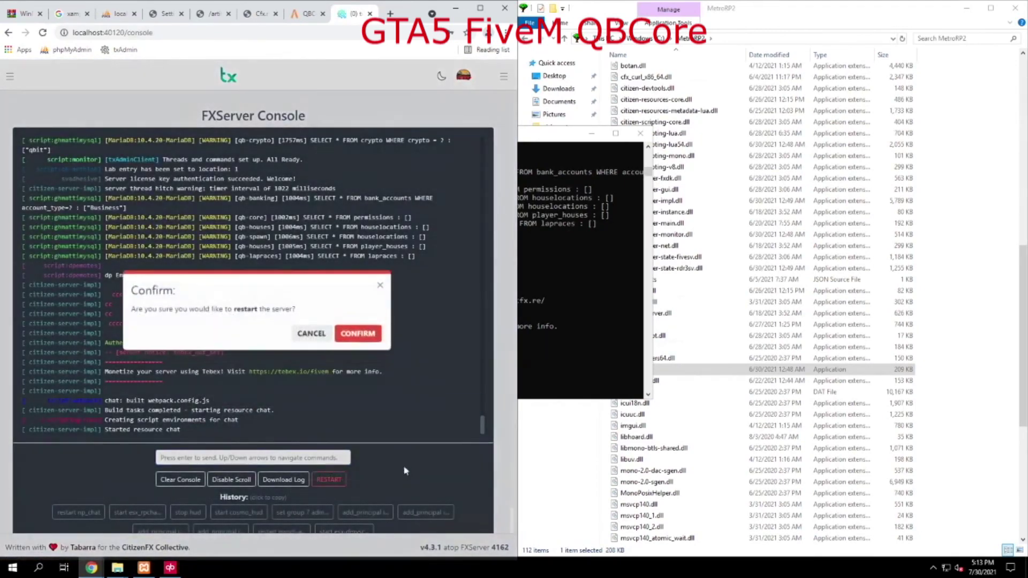
click(360, 335)
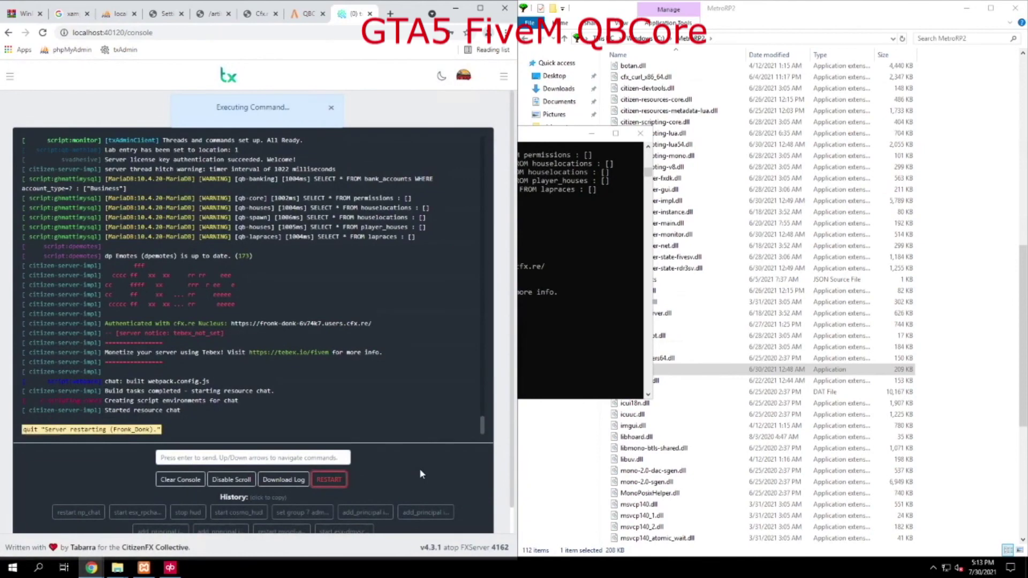